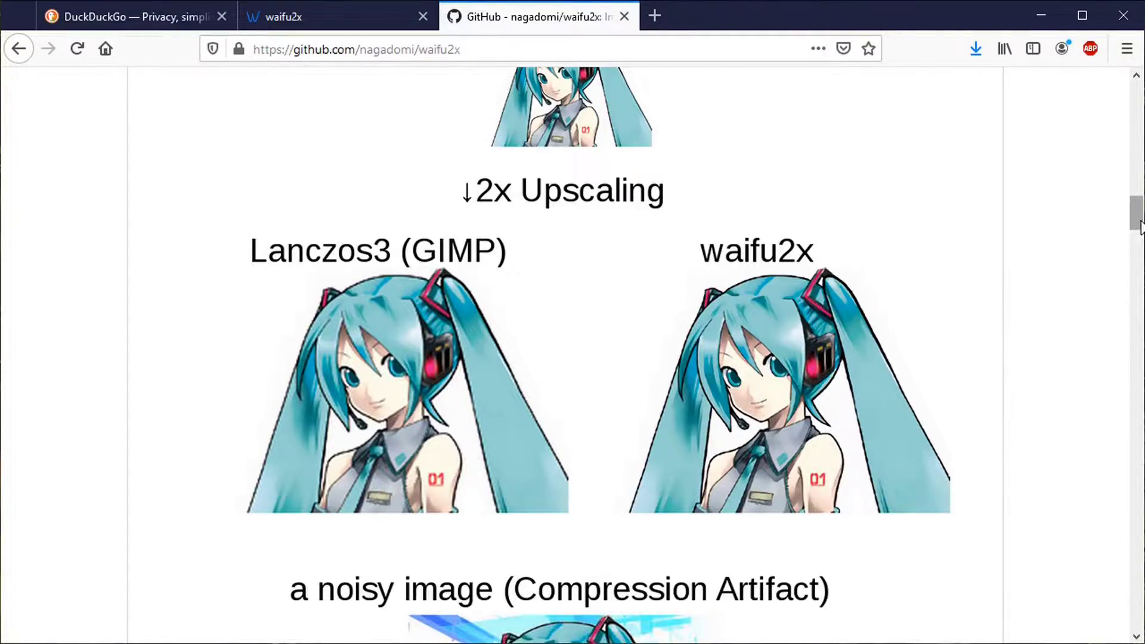
- Zoom into the hair to inspect the original image's pixelation, then zoom back out to the face
mouse_move(1136, 213)
mouse_down()
mouse_move(1137, 99)
mouse_move(1137, 316)
mouse_move(1137, 200)
mouse_up()
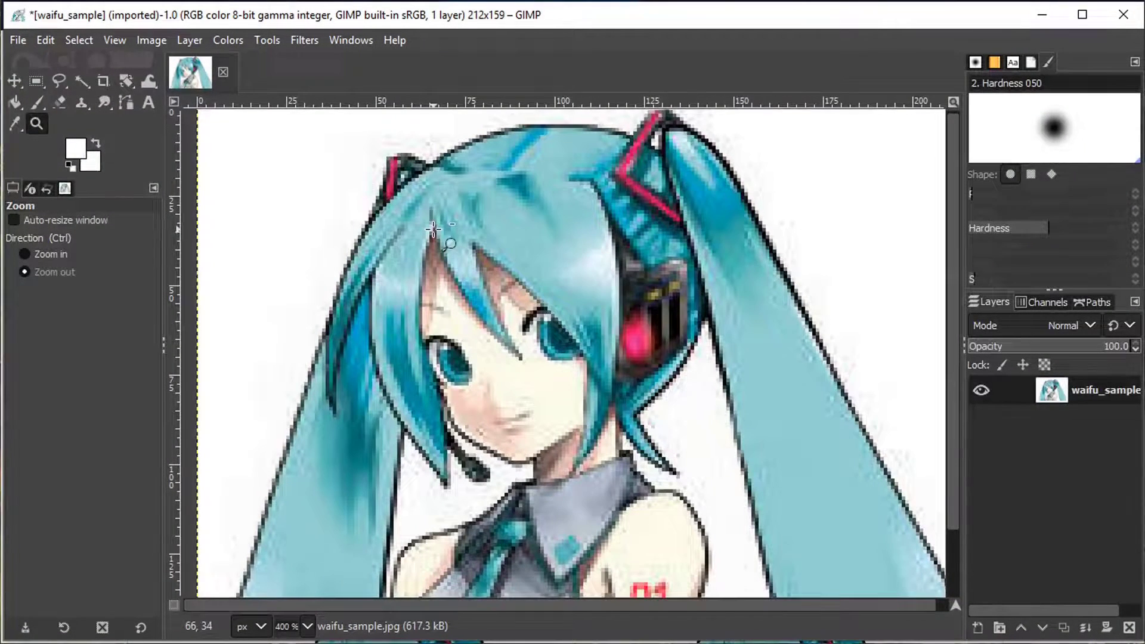
click(433, 228)
click(434, 228)
click(434, 228)
click(434, 229)
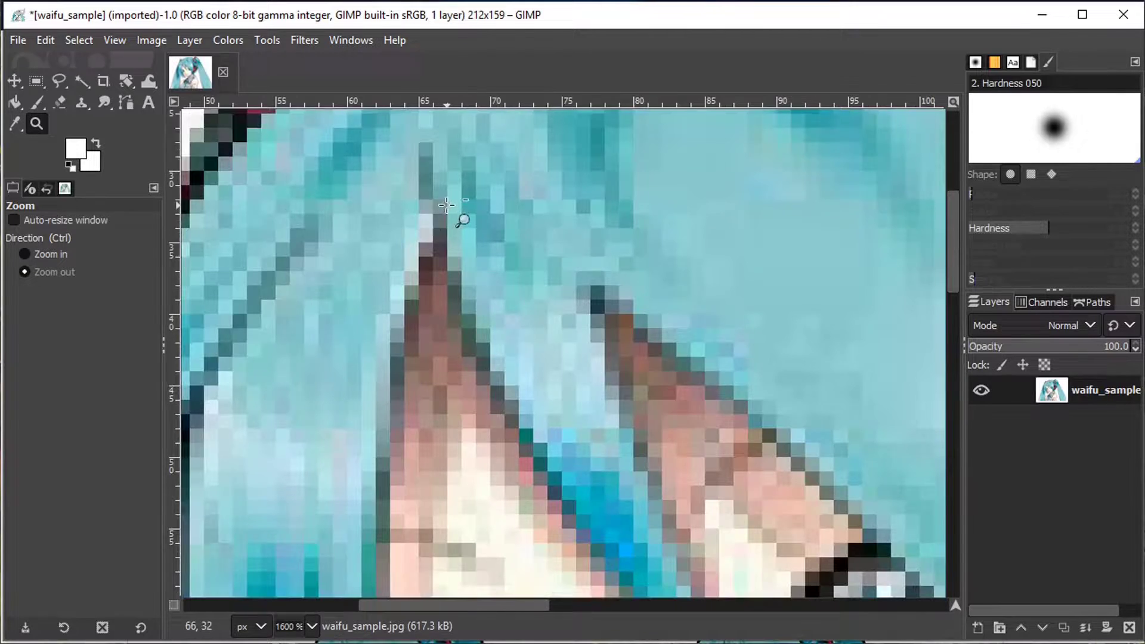
scroll(447, 205, up, 5)
scroll(468, 439, down, 6)
scroll(465, 306, right, 3)
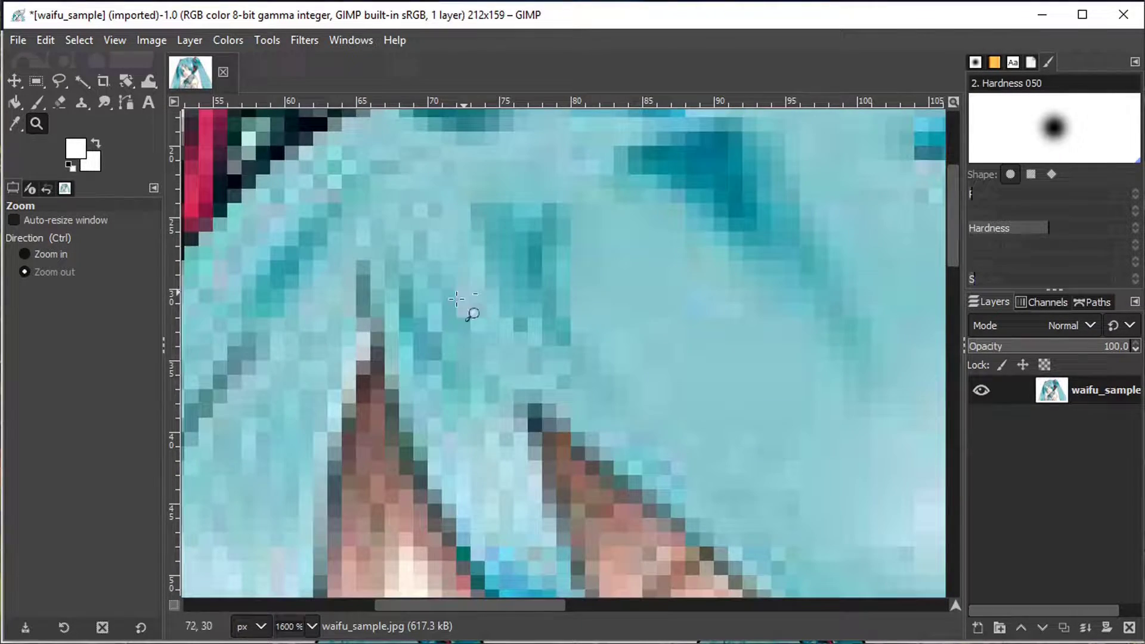
scroll(556, 357, down, 4)
scroll(561, 361, right, 5)
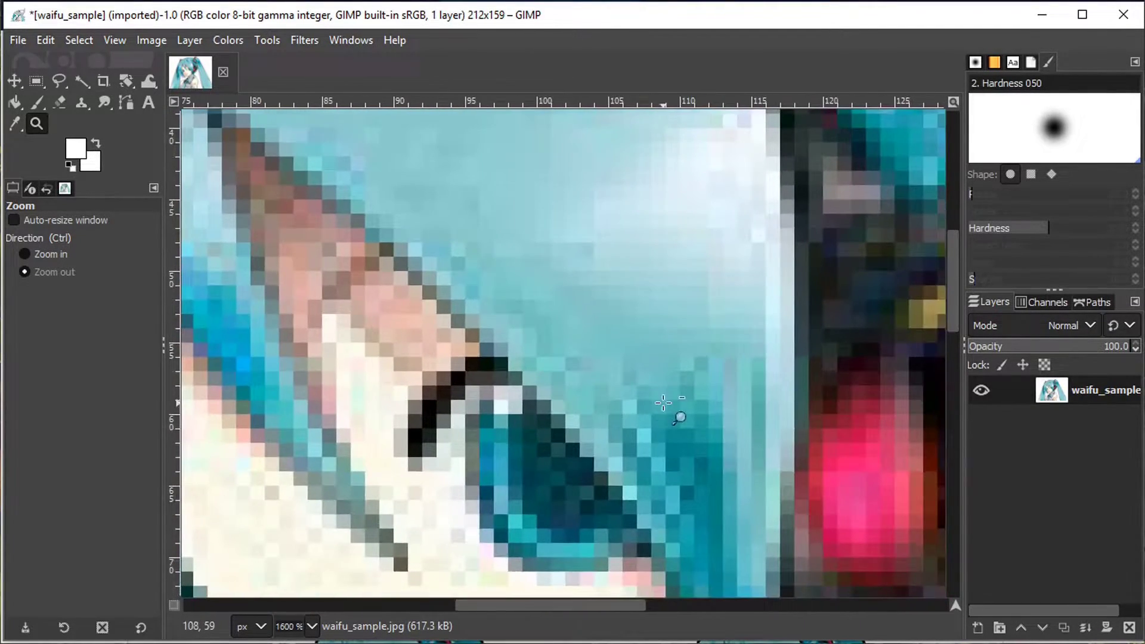
scroll(525, 245, left, 8)
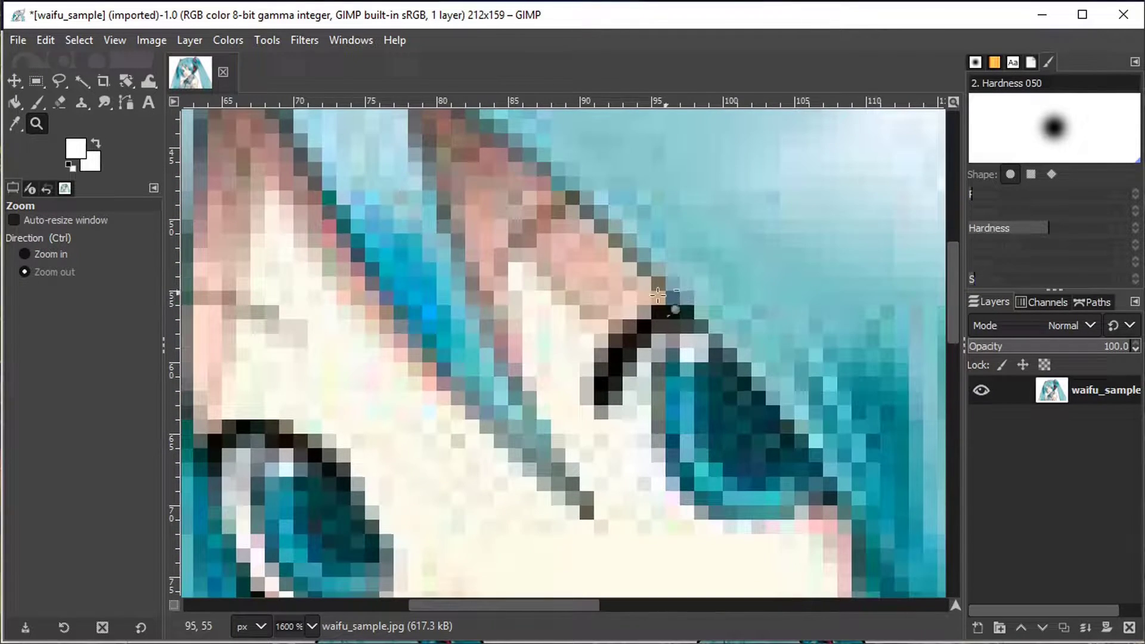
scroll(686, 340, up, 2)
scroll(477, 238, left, 3)
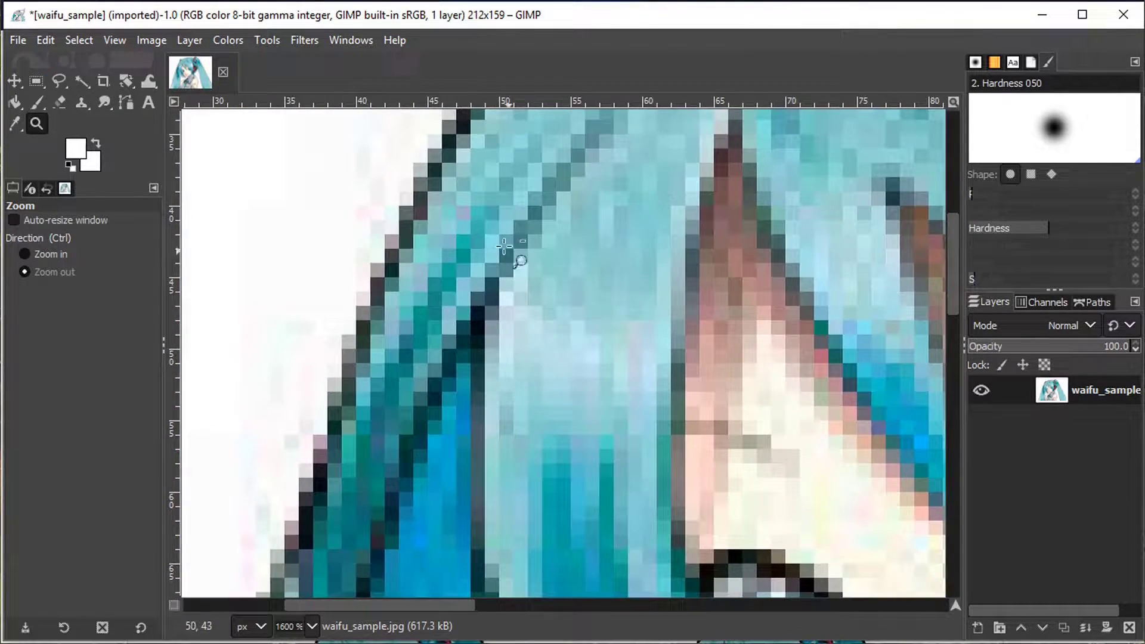
scroll(459, 358, up, 3)
scroll(558, 245, up, 4)
scroll(560, 251, right, 2)
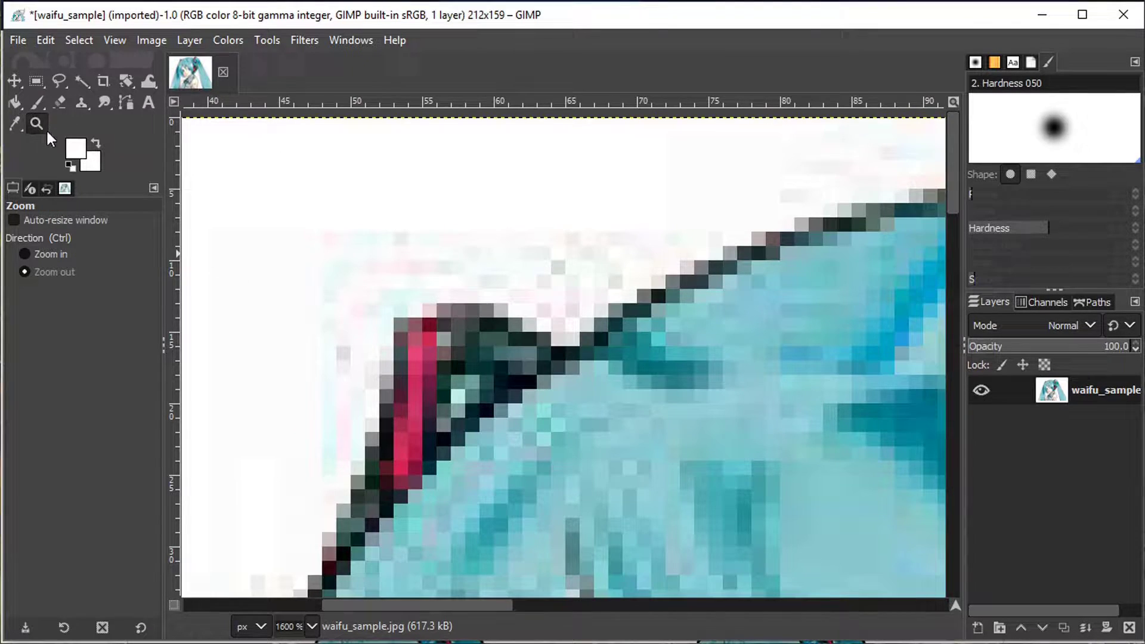
click(488, 320)
click(488, 319)
scroll(645, 391, down, 3)
scroll(644, 390, right, 2)
scroll(404, 188, left, 1)
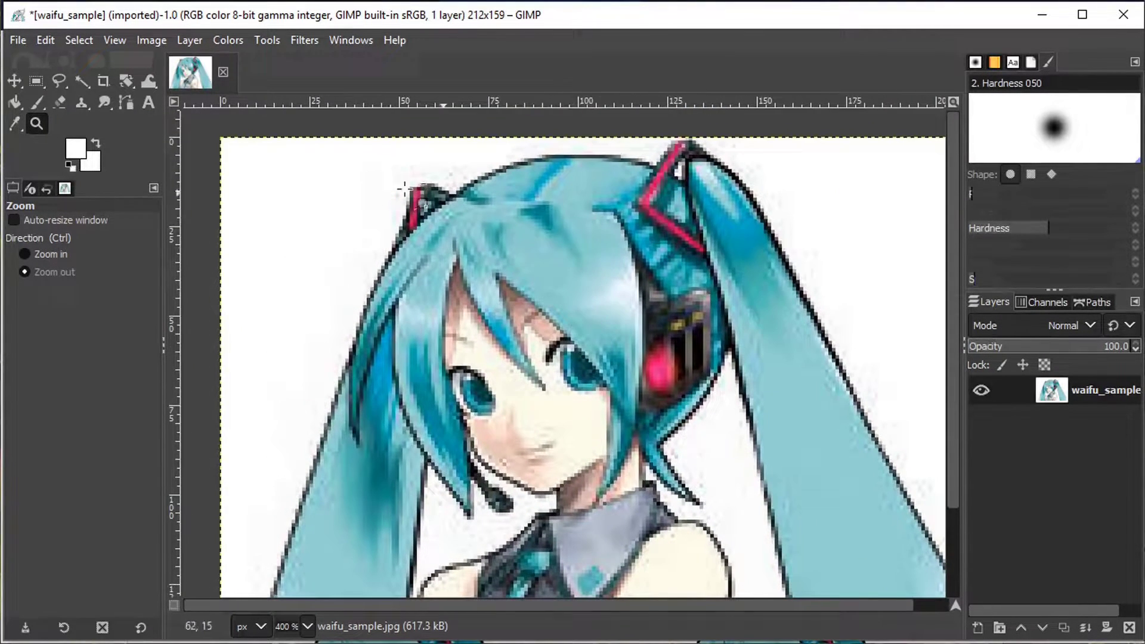
- Scale the image to 2120 × 1590 pixels with Cubic interpolation
click(164, 41)
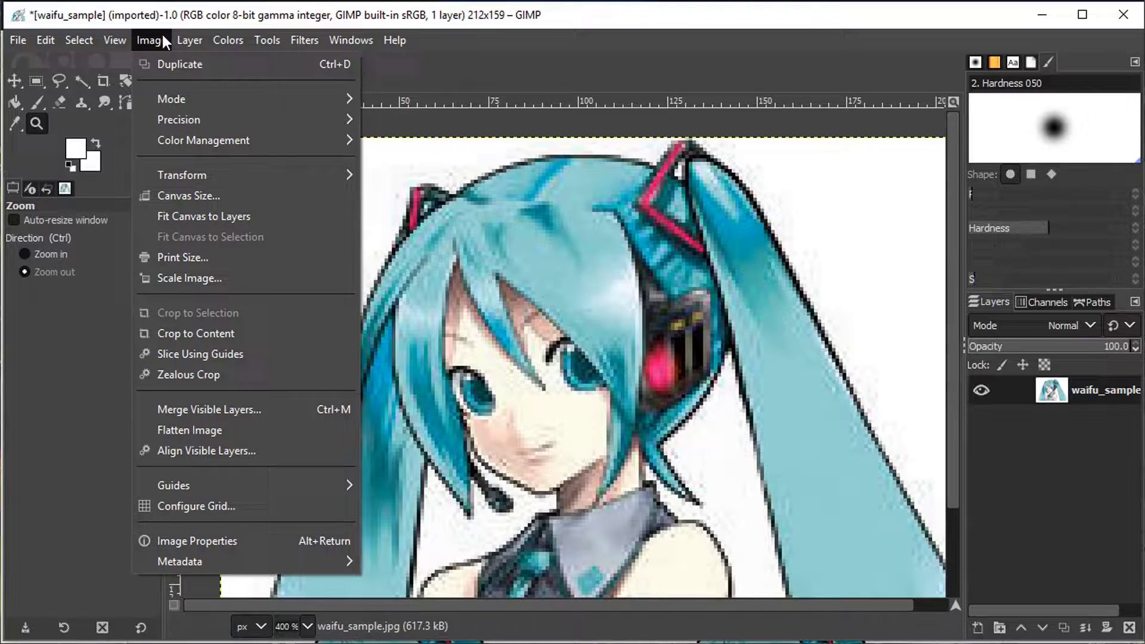
click(191, 279)
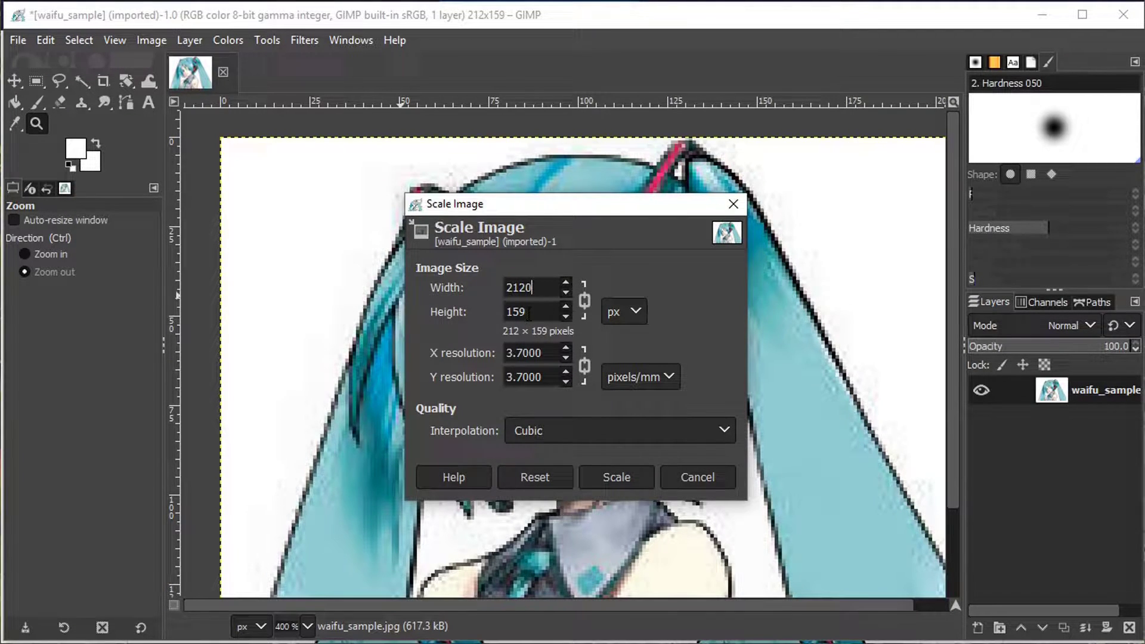
click(529, 312)
text(0)
click(620, 477)
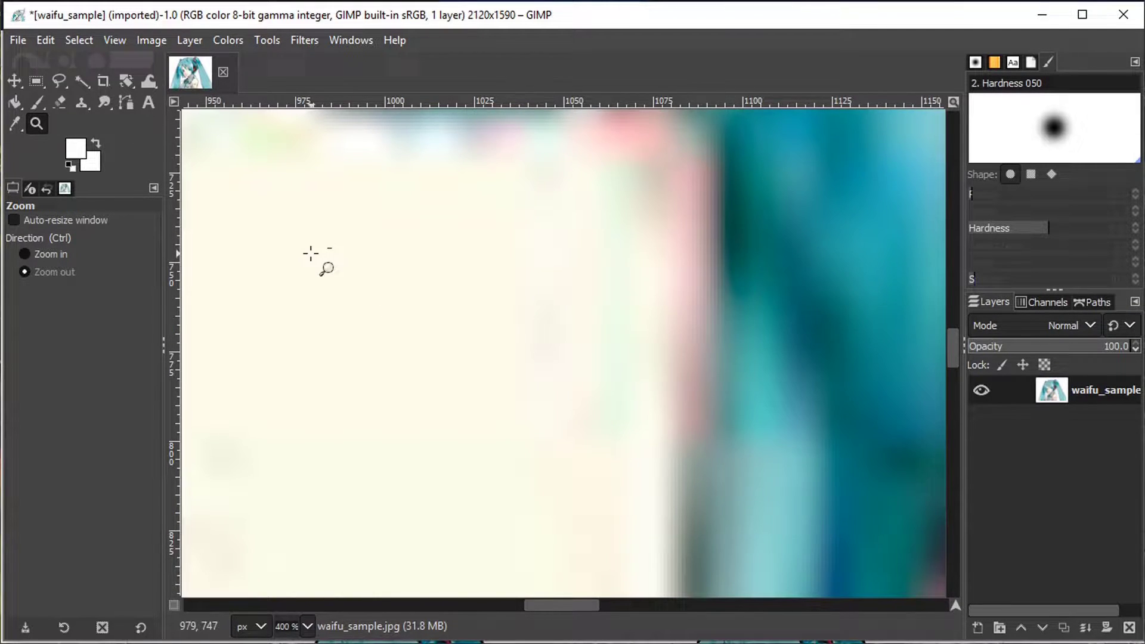
- Zoom out and pan around the enlarged 2120 × 1590 image to inspect the result
click(310, 253)
click(324, 253)
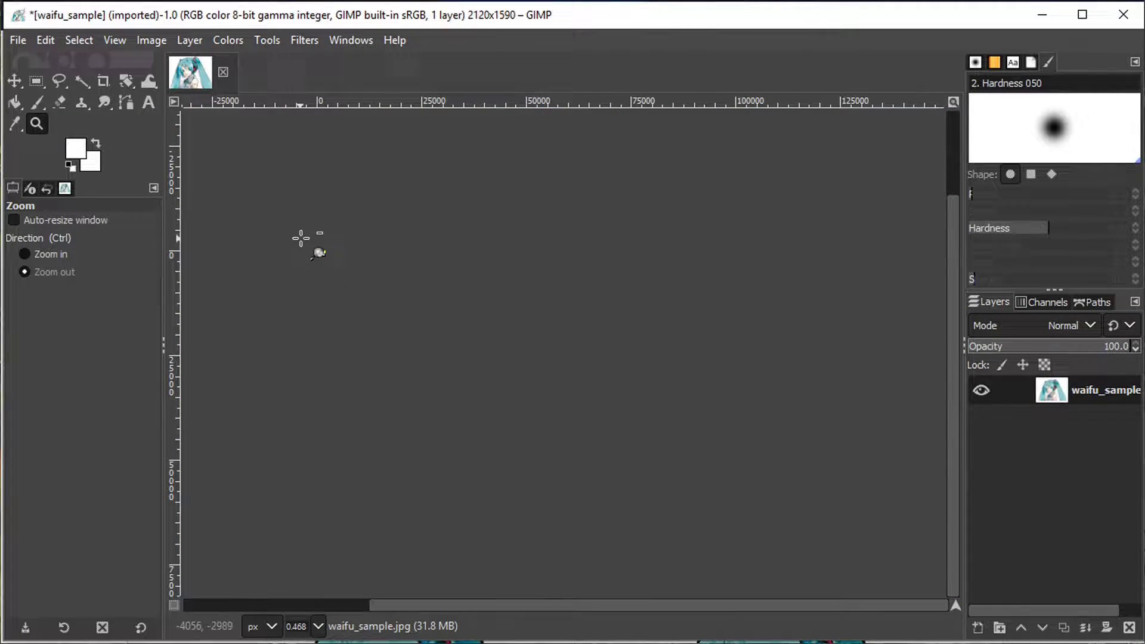
scroll(301, 239, up, 9)
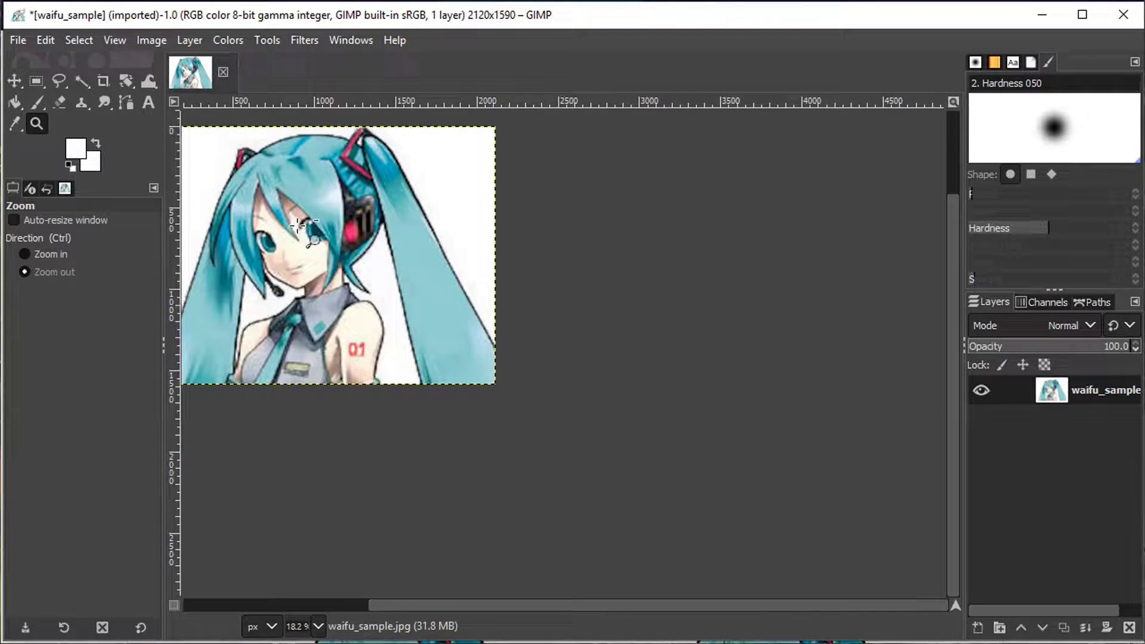
scroll(301, 224, up, 3)
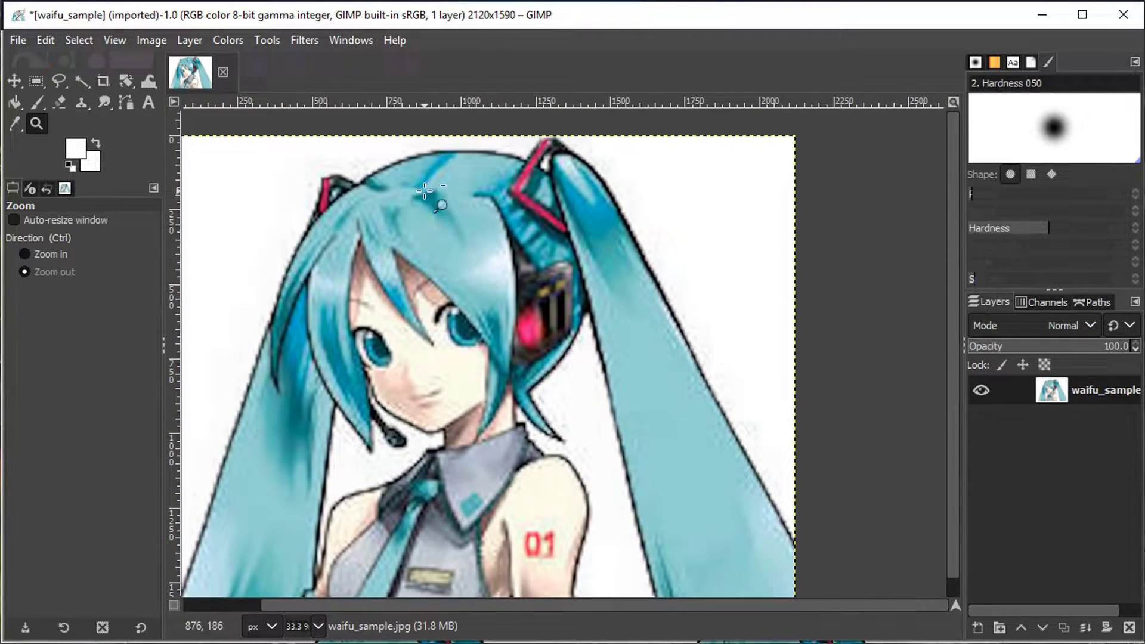
scroll(424, 191, up, 1)
scroll(483, 229, up, 2)
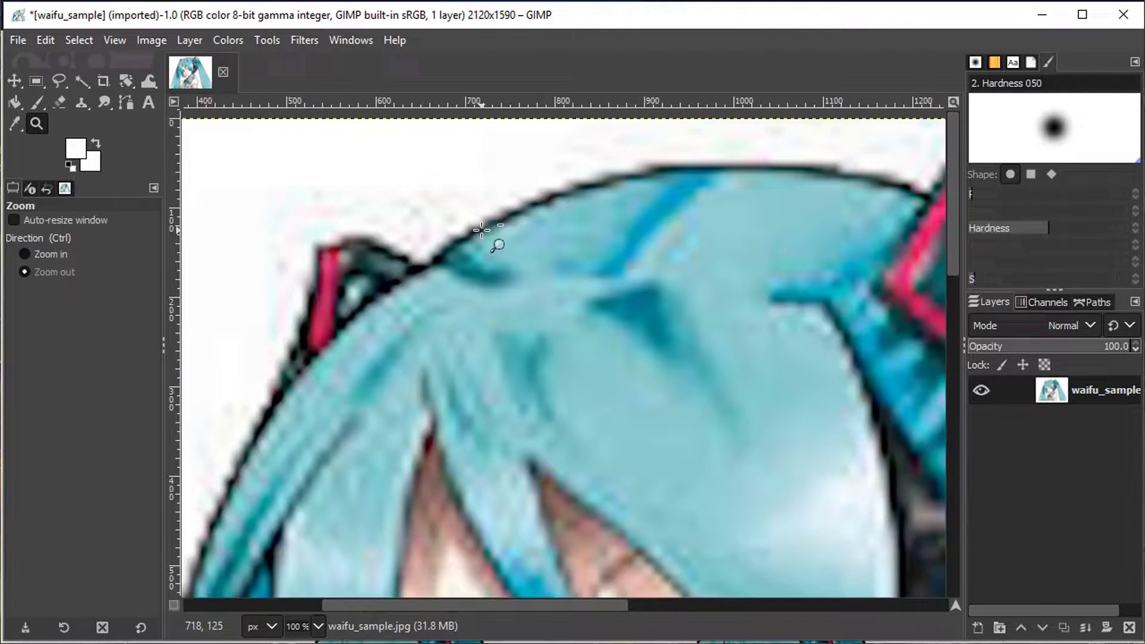
scroll(482, 231, up, 1)
scroll(436, 226, up, 1)
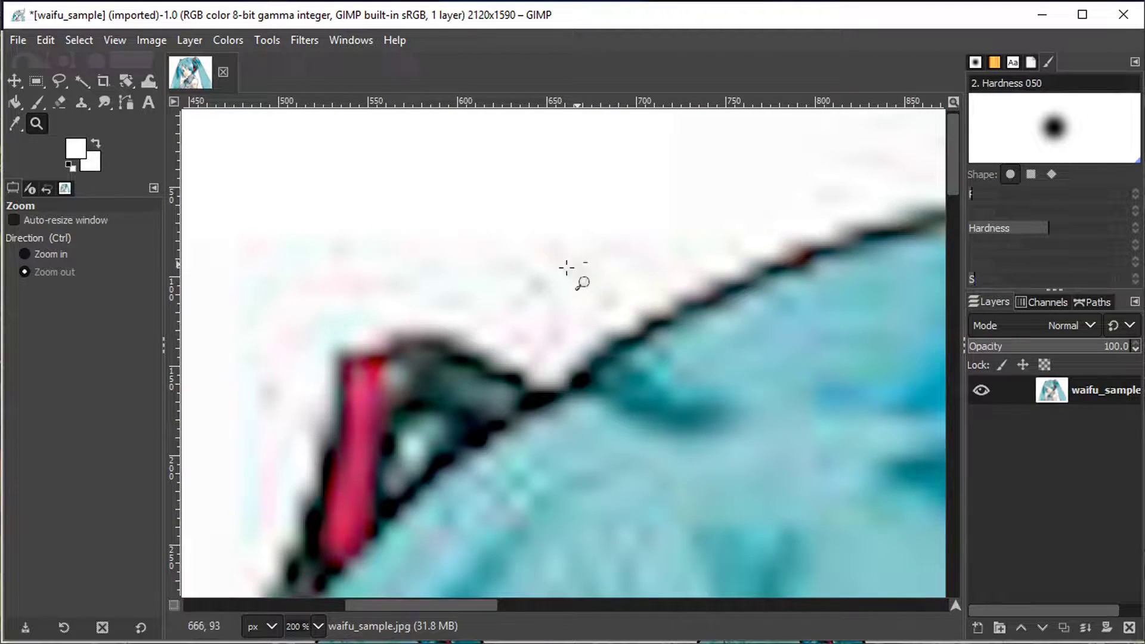
scroll(455, 402, down, 2)
scroll(455, 402, left, 2)
- Minimize GIMP, browse the GitHub comparison images, and switch to the waifu2x.udp.jp tab
click(1036, 20)
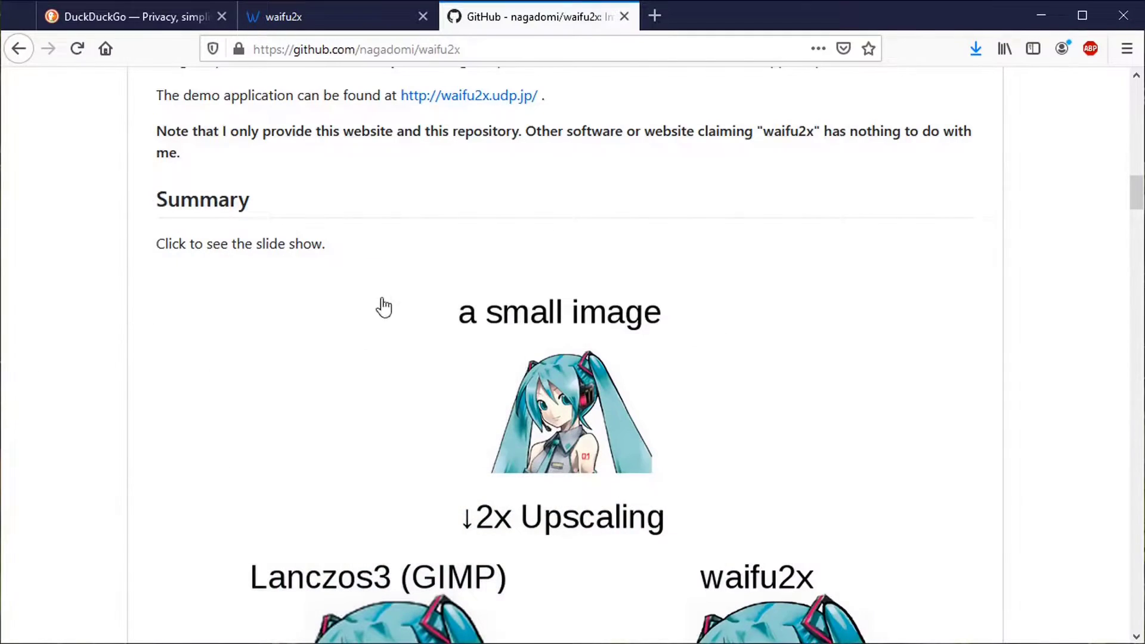
scroll(585, 344, down, 2)
scroll(406, 486, down, 3)
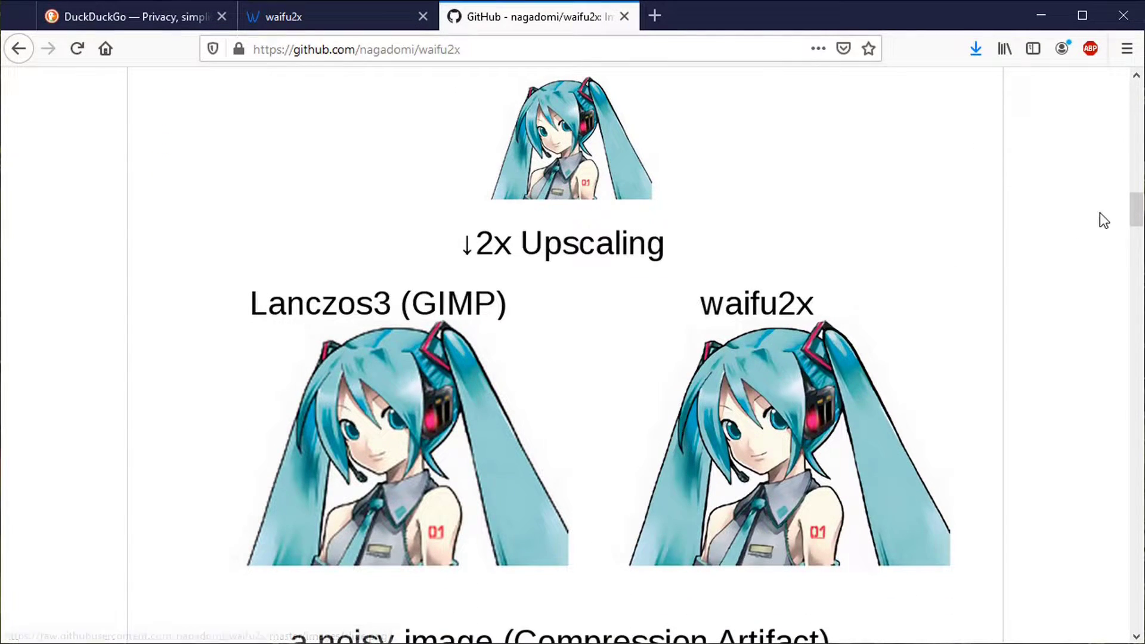
scroll(938, 334, down, 5)
scroll(770, 307, up, 3)
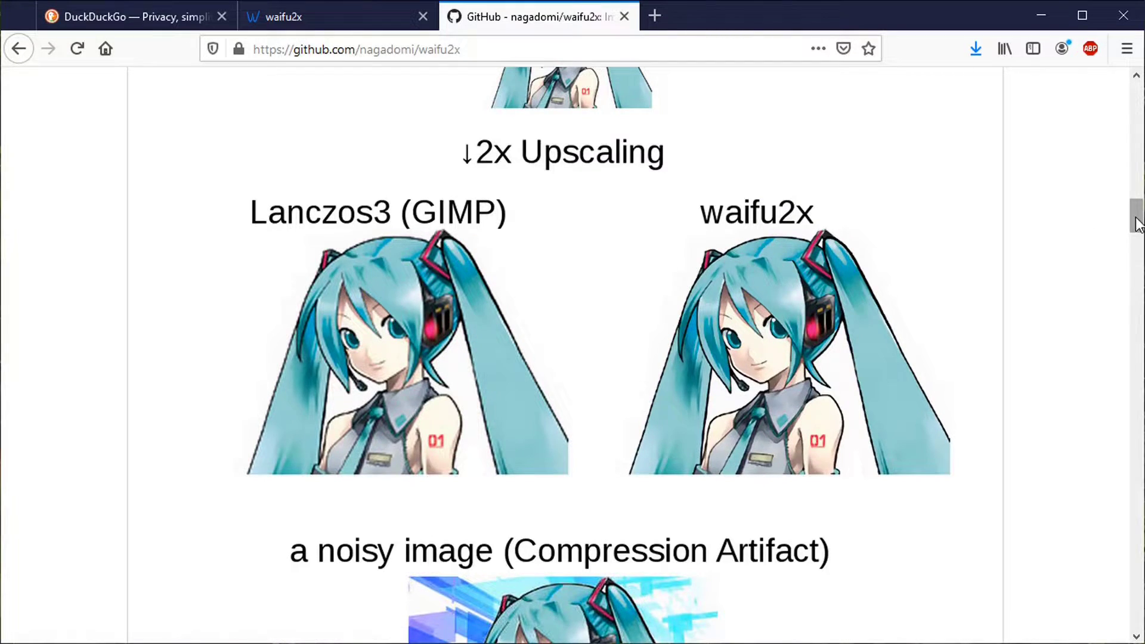
drag(1135, 216, 1136, 83)
click(291, 19)
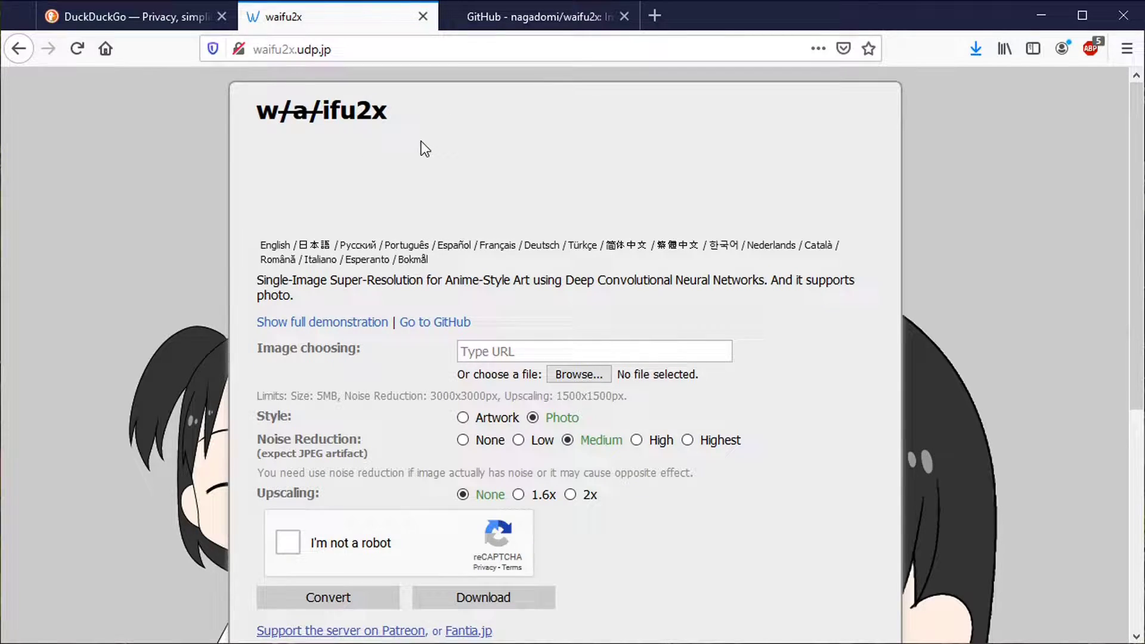
- Search DuckDuckGo for 'waifu2x', dismiss the Firefox promotion, and return to the converter tab
click(319, 50)
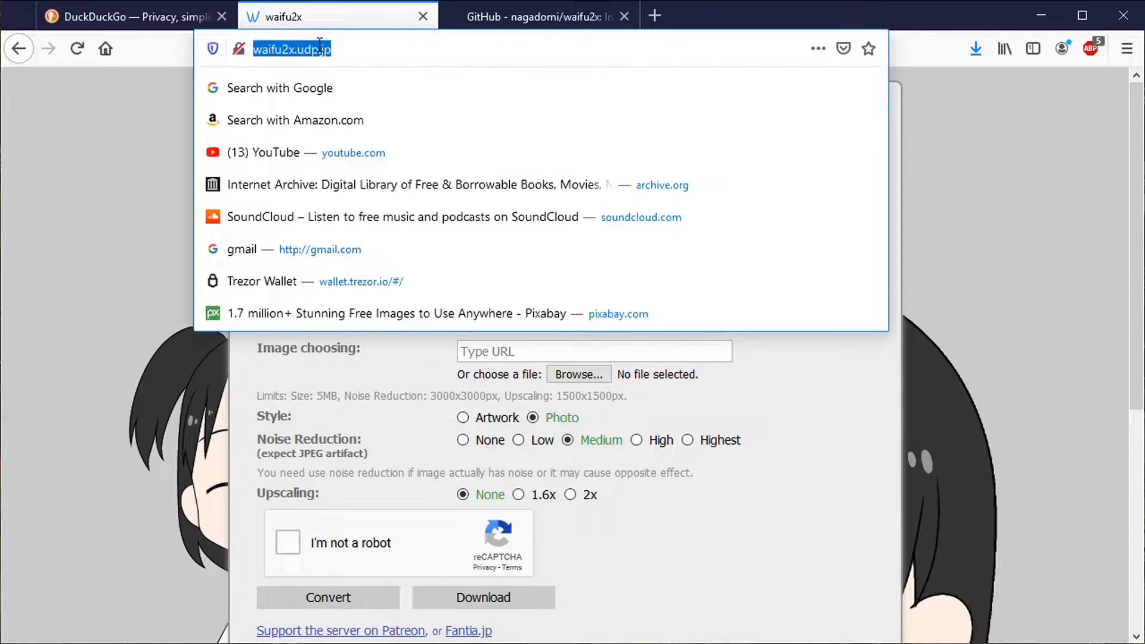
click(132, 19)
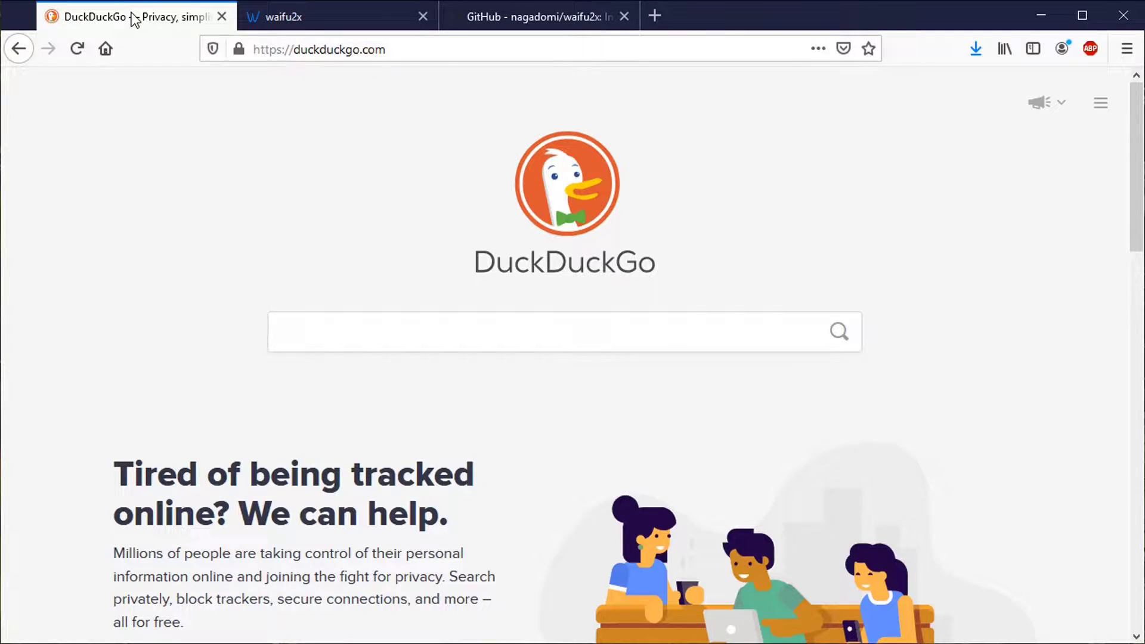
click(371, 330)
text(waifu2x)
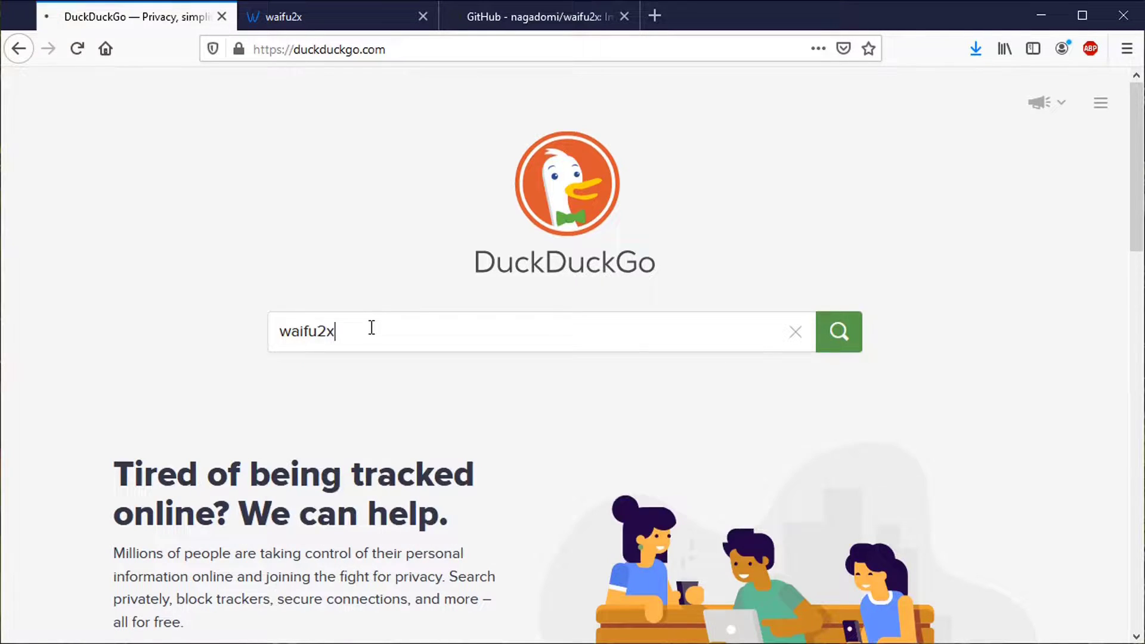
key(Return)
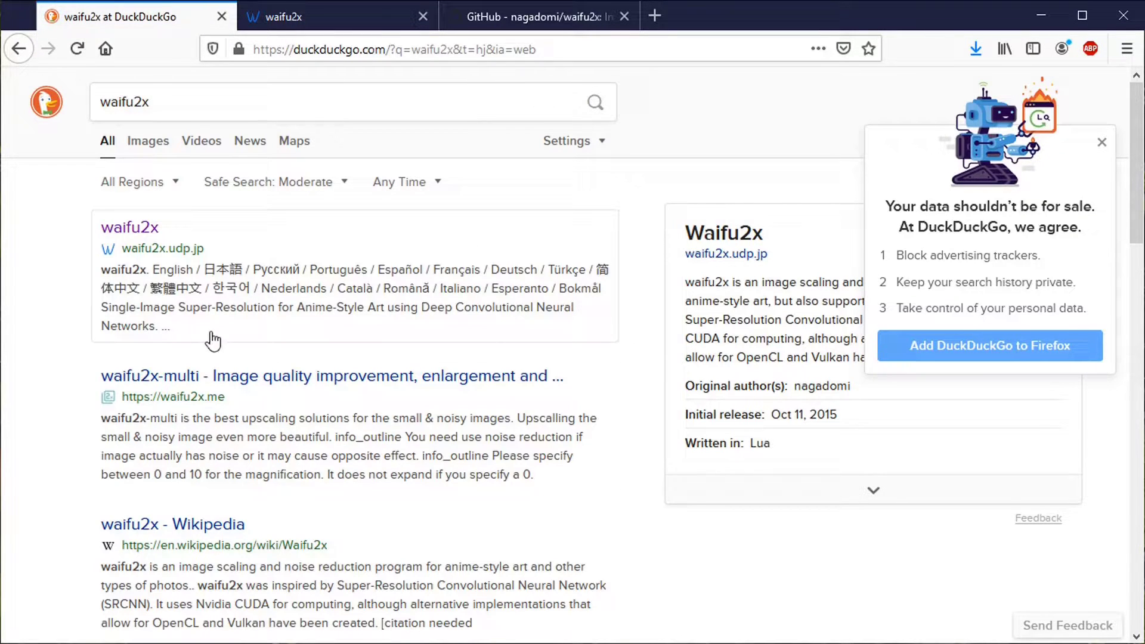
click(1103, 142)
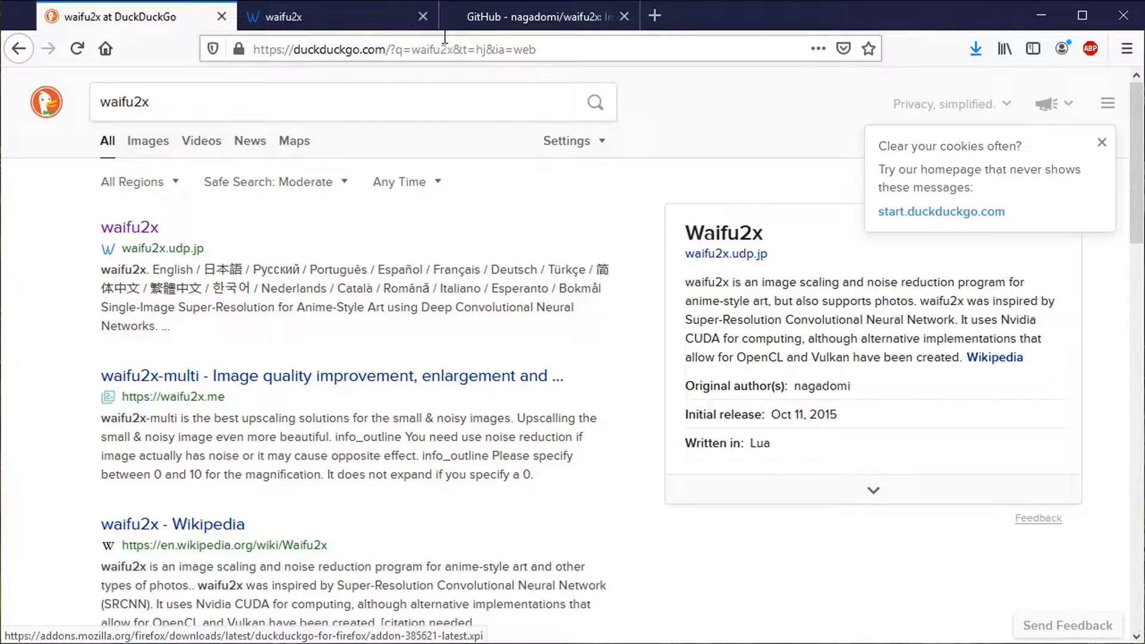
click(356, 21)
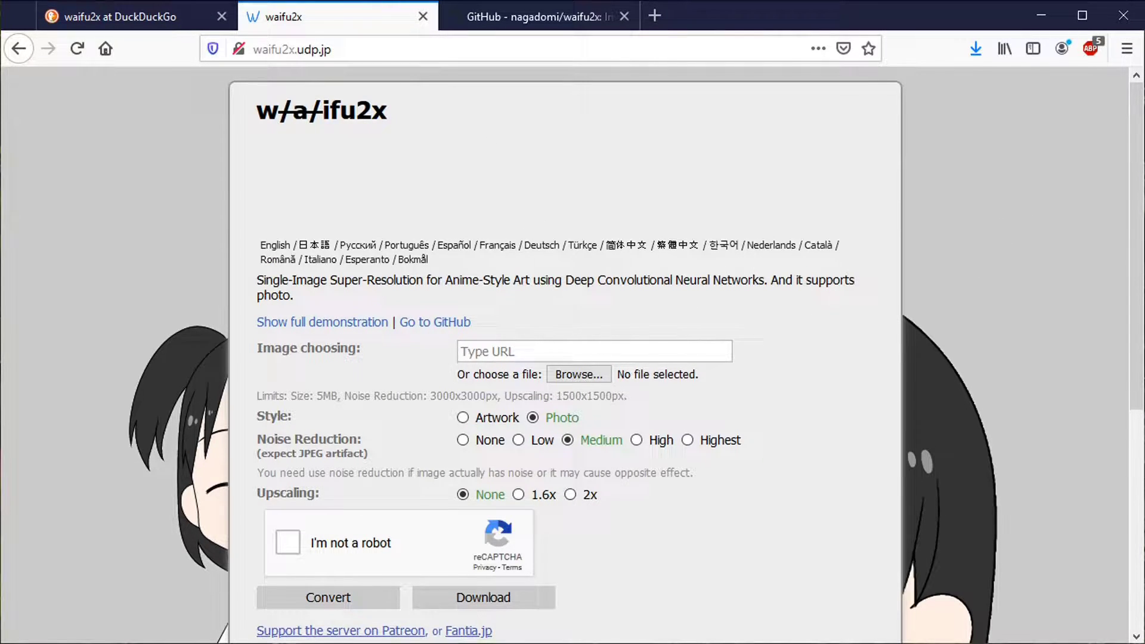
- Upload waifu_sample.jpg from the Desktop to the waifu2x converter
drag(1136, 245, 1136, 308)
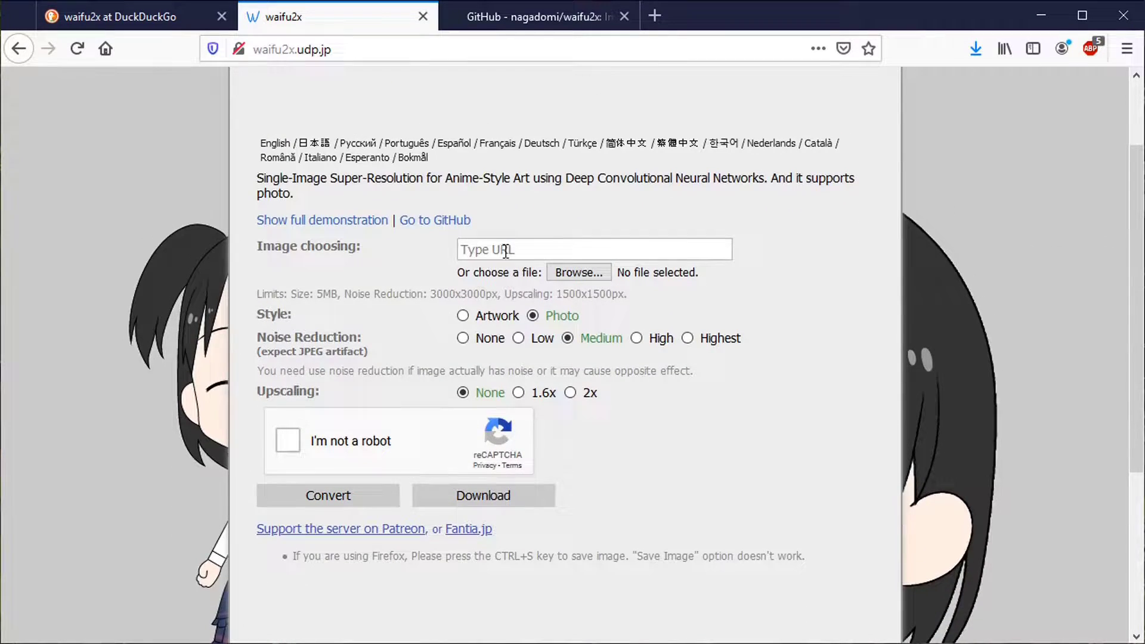
click(579, 272)
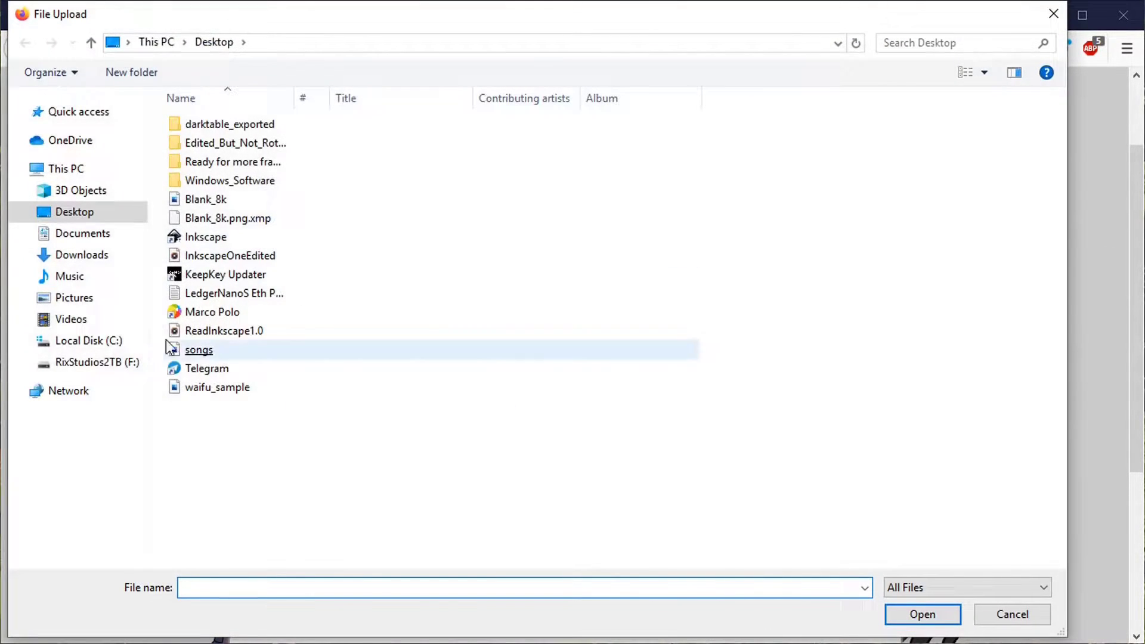
click(61, 214)
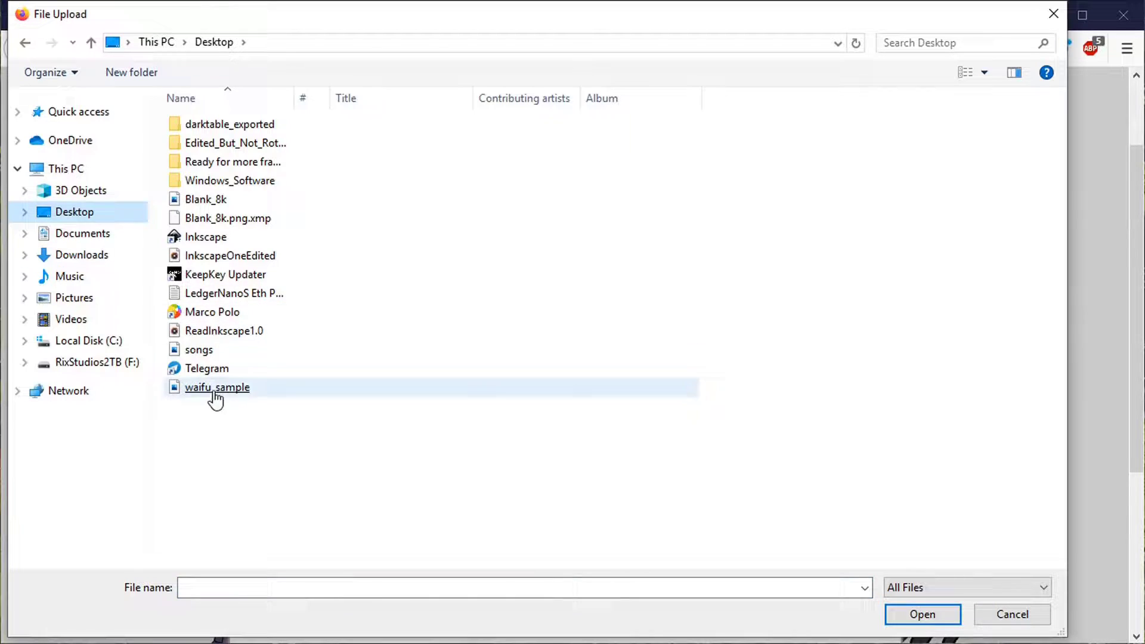
click(209, 369)
double_click(216, 387)
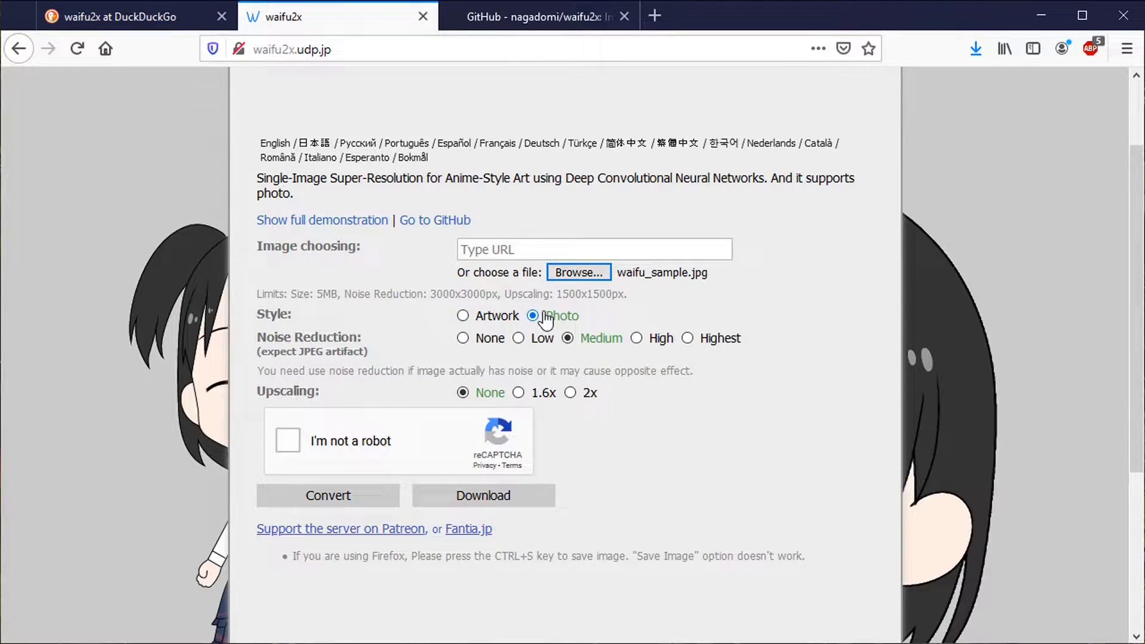
- Set the conversion style to Artwork with Medium noise reduction
click(463, 316)
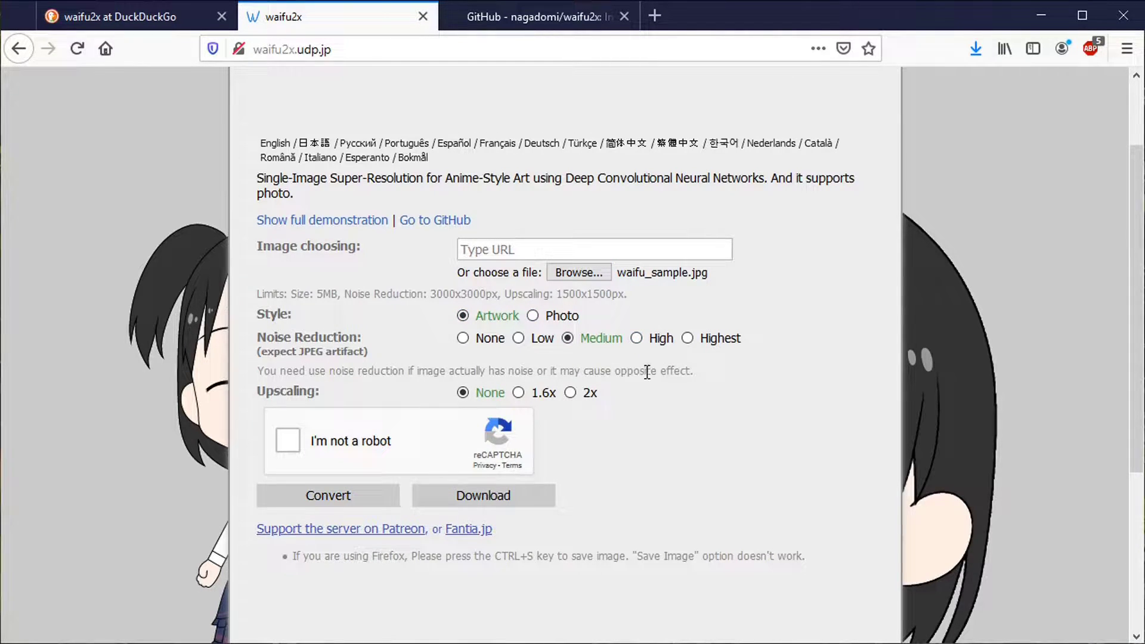
click(643, 346)
click(461, 344)
click(568, 339)
- Copy the converted waifu2x result image
scroll(641, 408, down, 3)
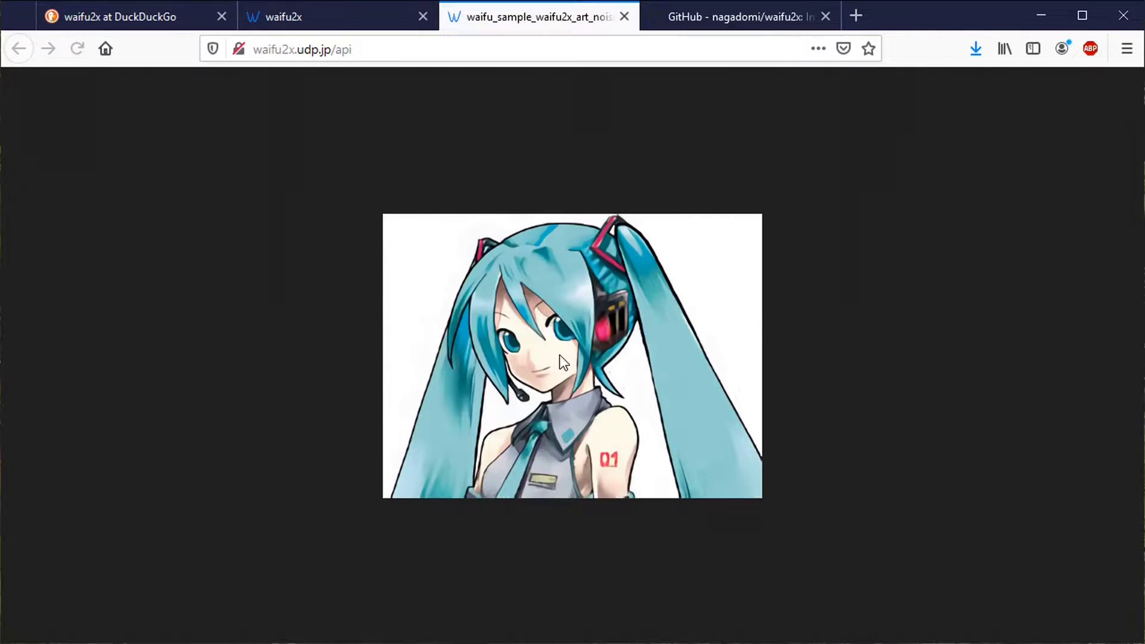
right_click(578, 300)
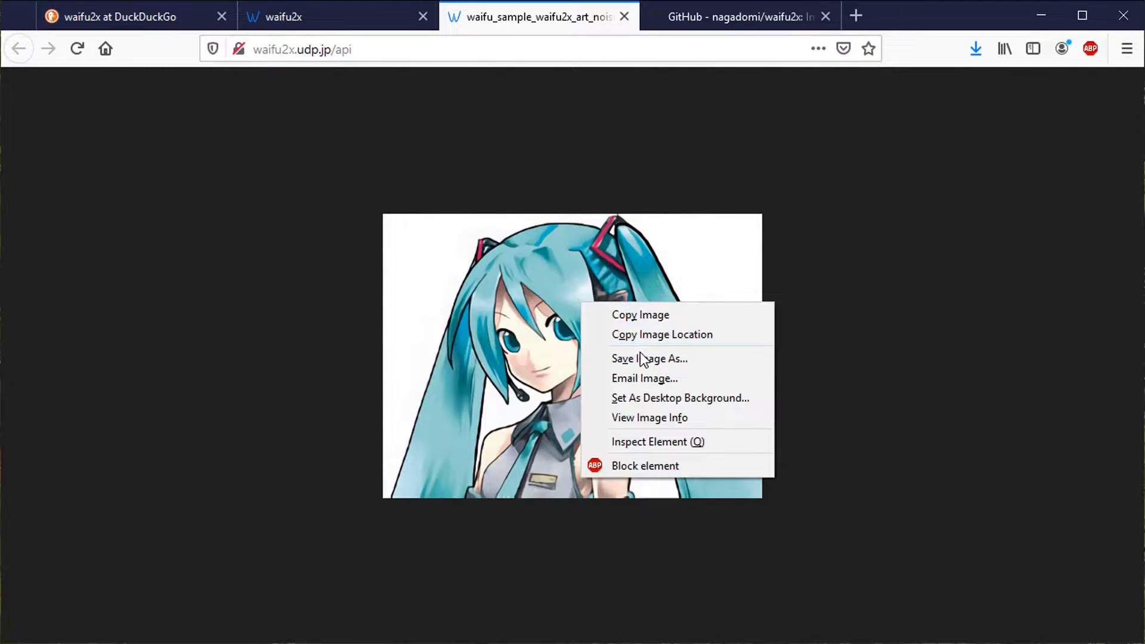
right_click(600, 316)
click(614, 330)
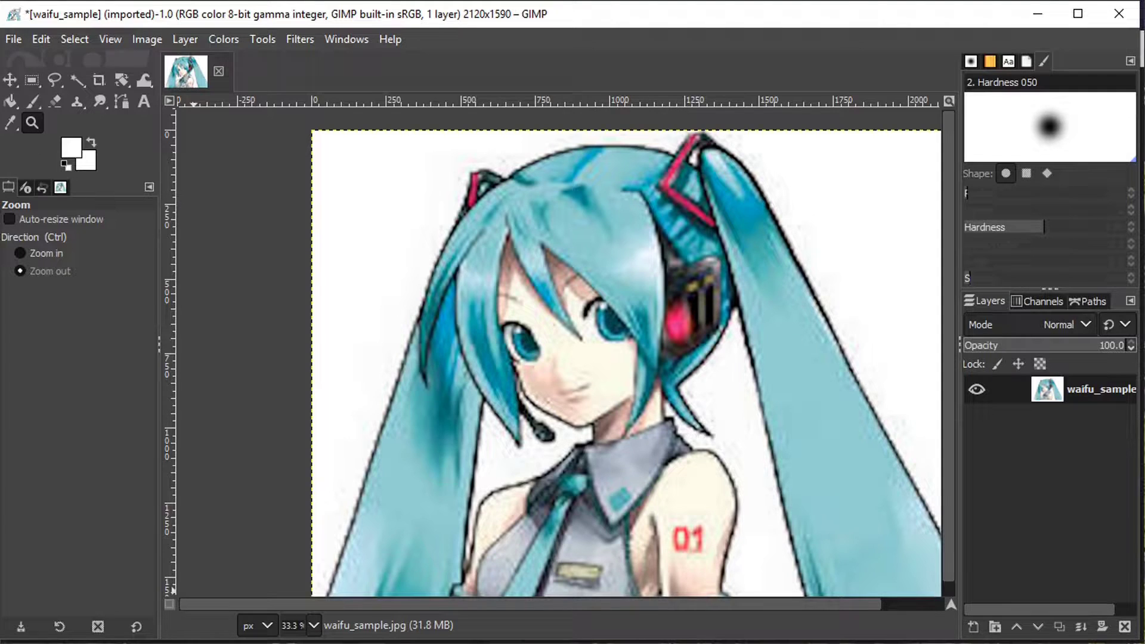
- Paste the waifu2x image and scale the floating layer to about 2078×1558 over the original
right_click(1016, 454)
click(1051, 479)
key(ctrl+v)
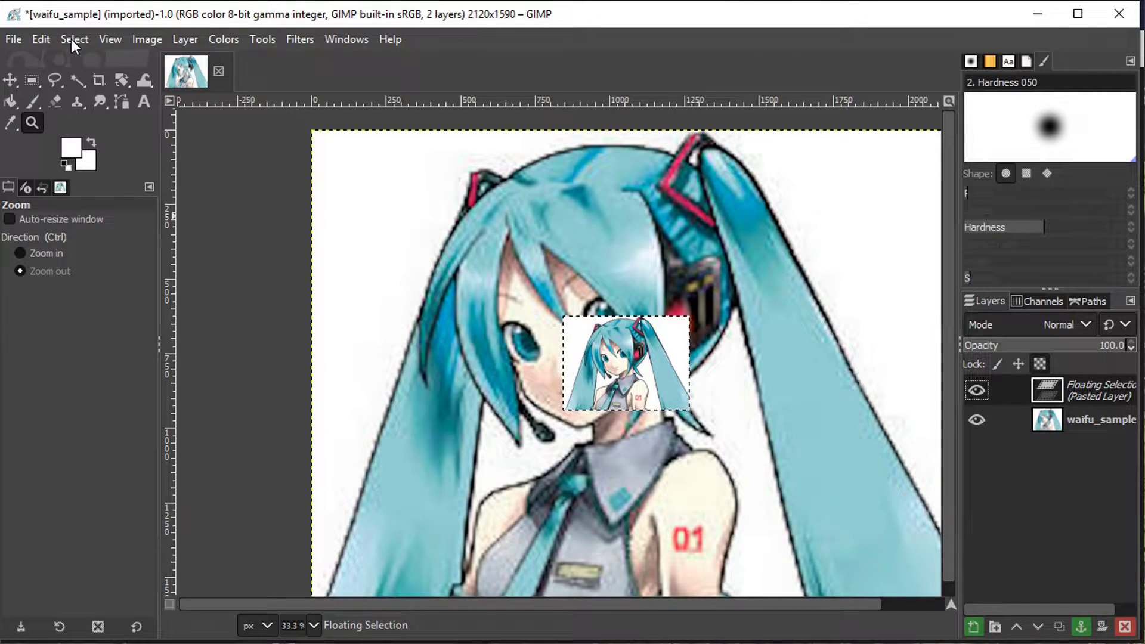
drag(122, 80, 186, 124)
drag(564, 409, 318, 532)
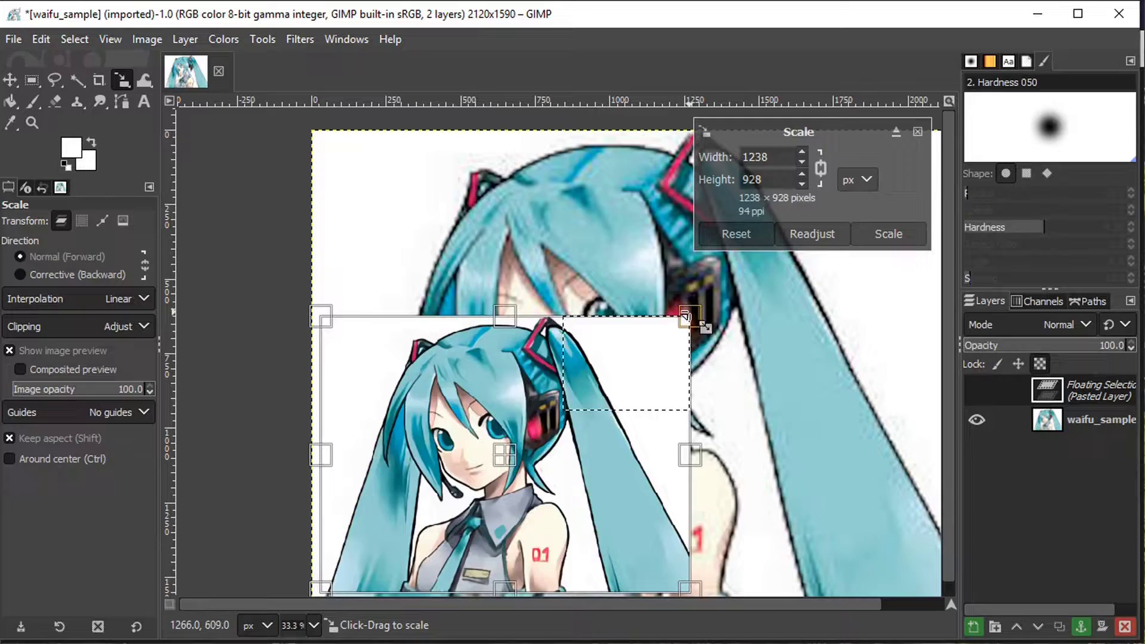
drag(686, 316, 935, 139)
click(889, 234)
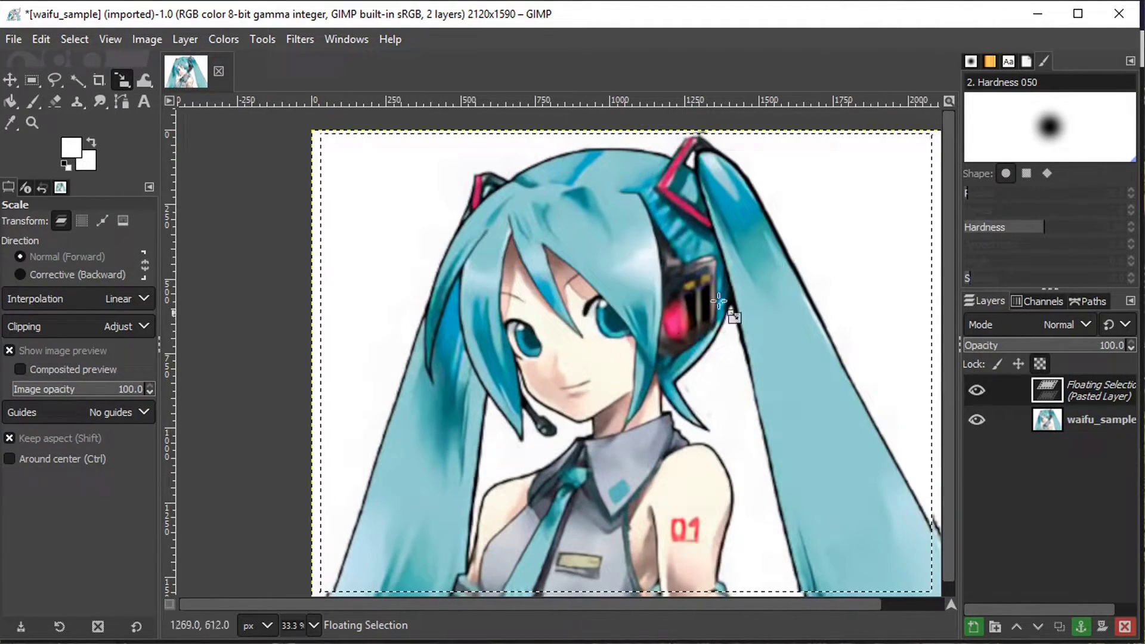
- Toggle the pasted layer's visibility repeatedly to compare it with the cubic-scaled image
click(978, 389)
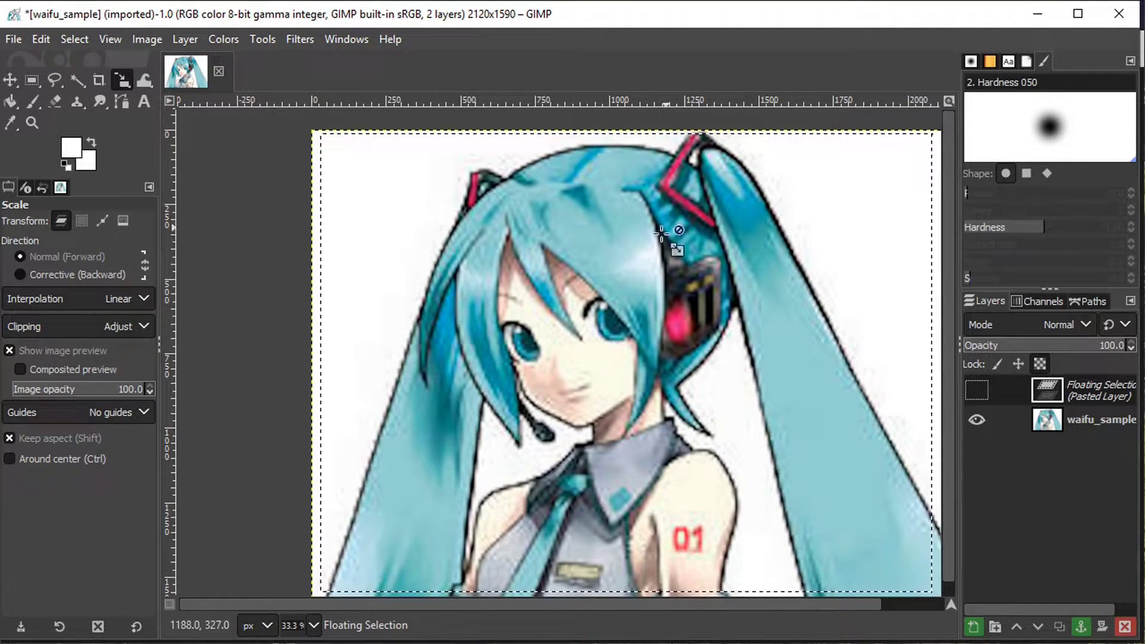
click(976, 392)
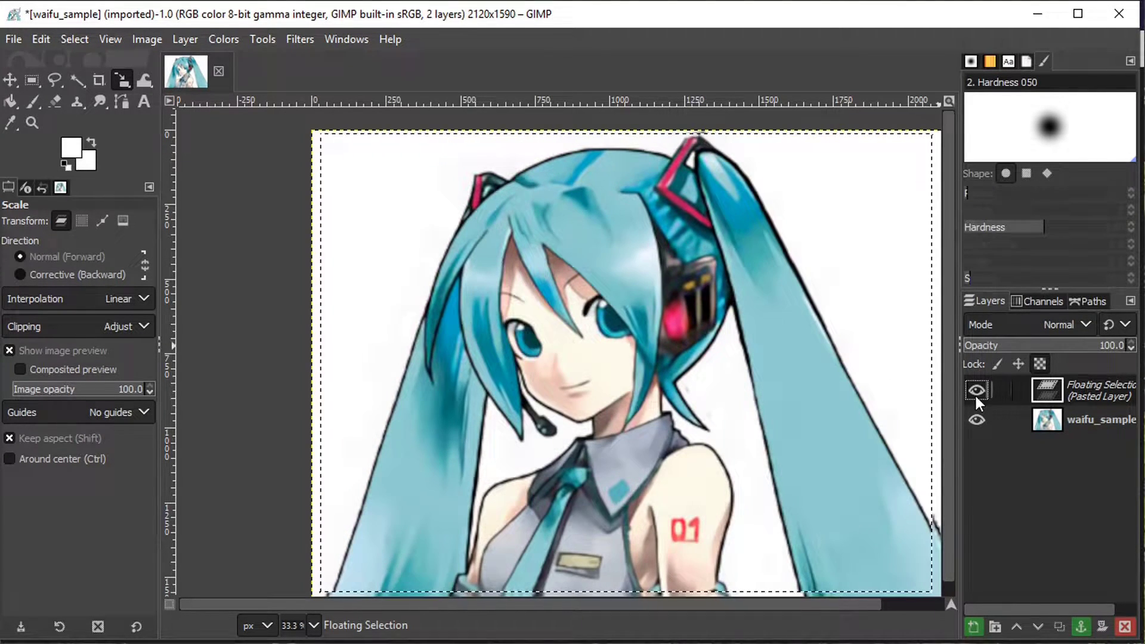
scroll(755, 360, up, 4)
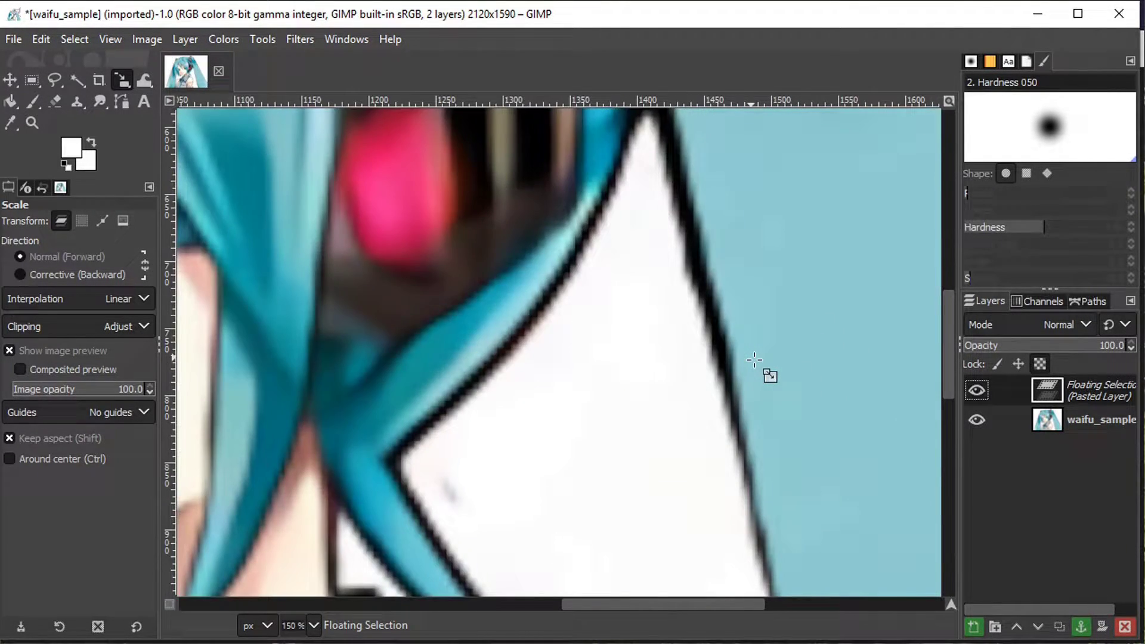
click(977, 390)
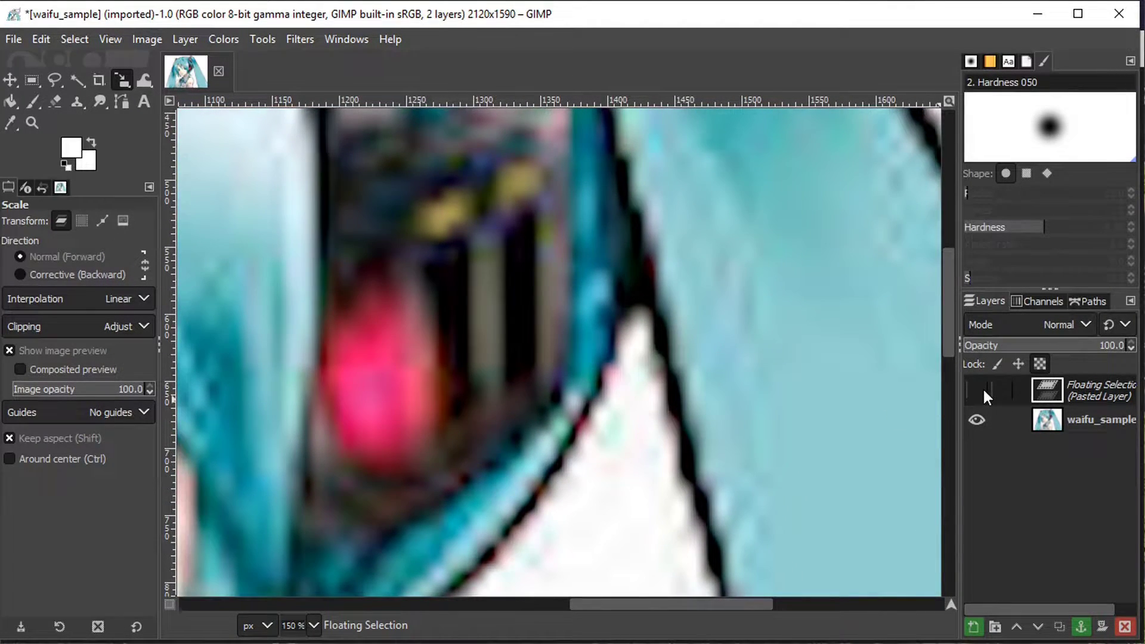
click(983, 389)
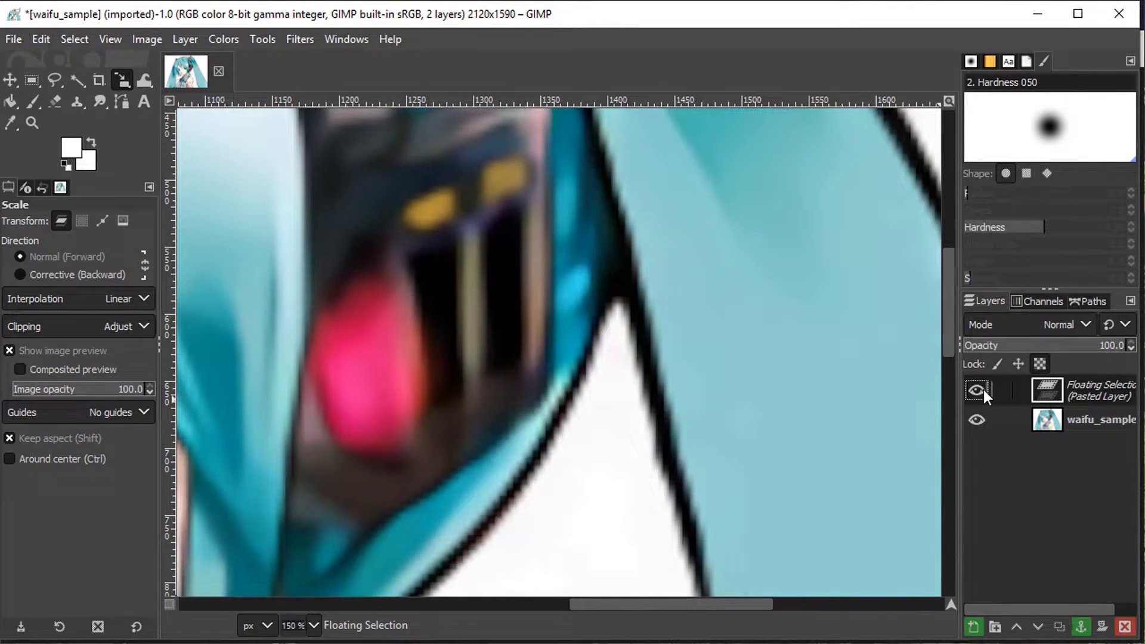
click(976, 389)
click(976, 389)
- Return to Firefox's waifu2x.udp.jp converter tab and scroll to the top of the page
key(alt+Tab)
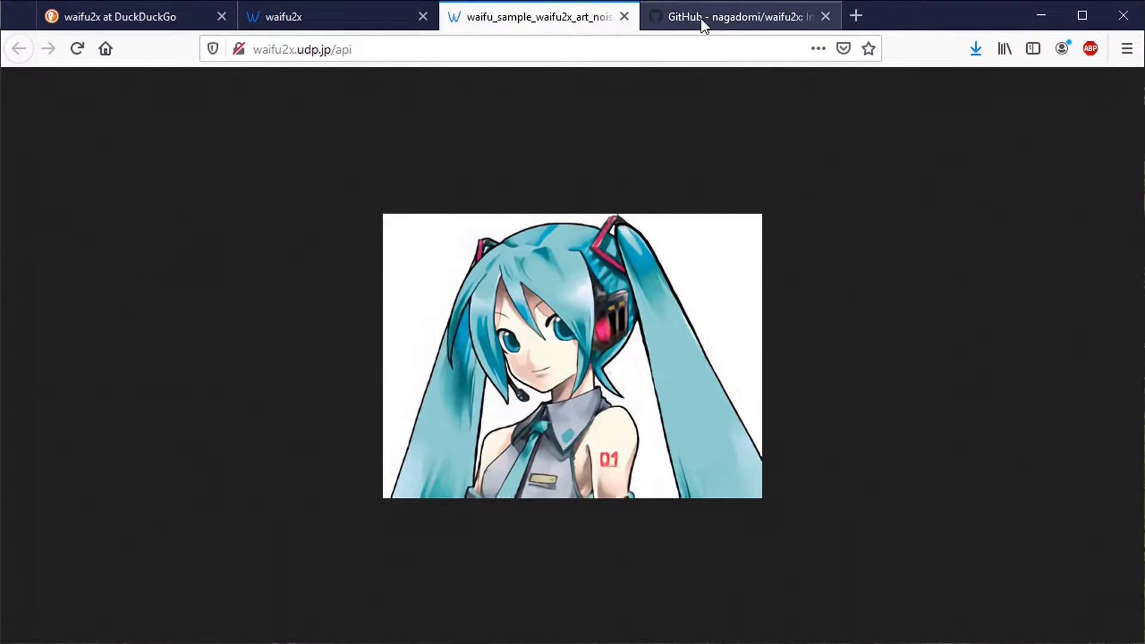
click(700, 18)
drag(1141, 102, 1135, 74)
click(306, 13)
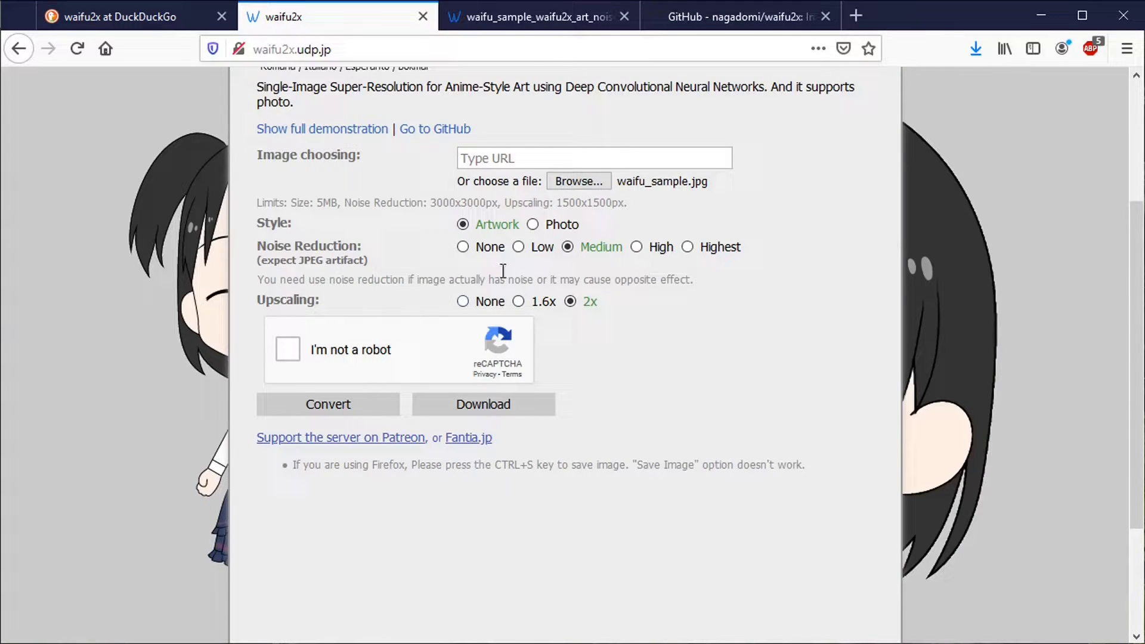
scroll(547, 389, up, 3)
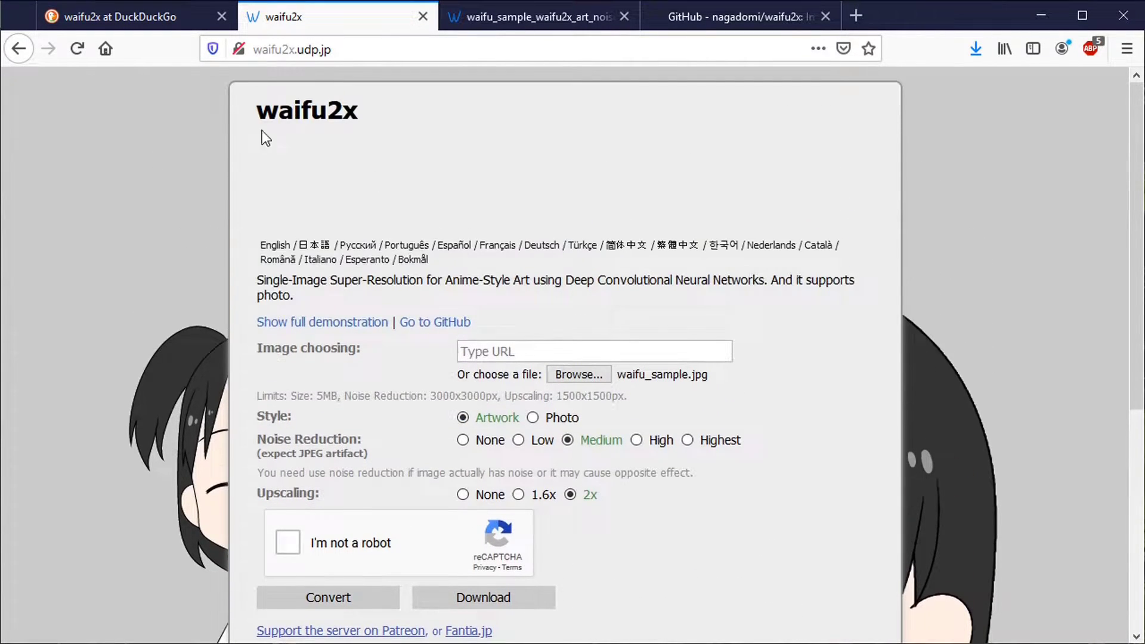
- Scroll the waifu2x README to Third Party Software and open the waifu2x-caffe repository
click(701, 7)
drag(1135, 146, 1135, 111)
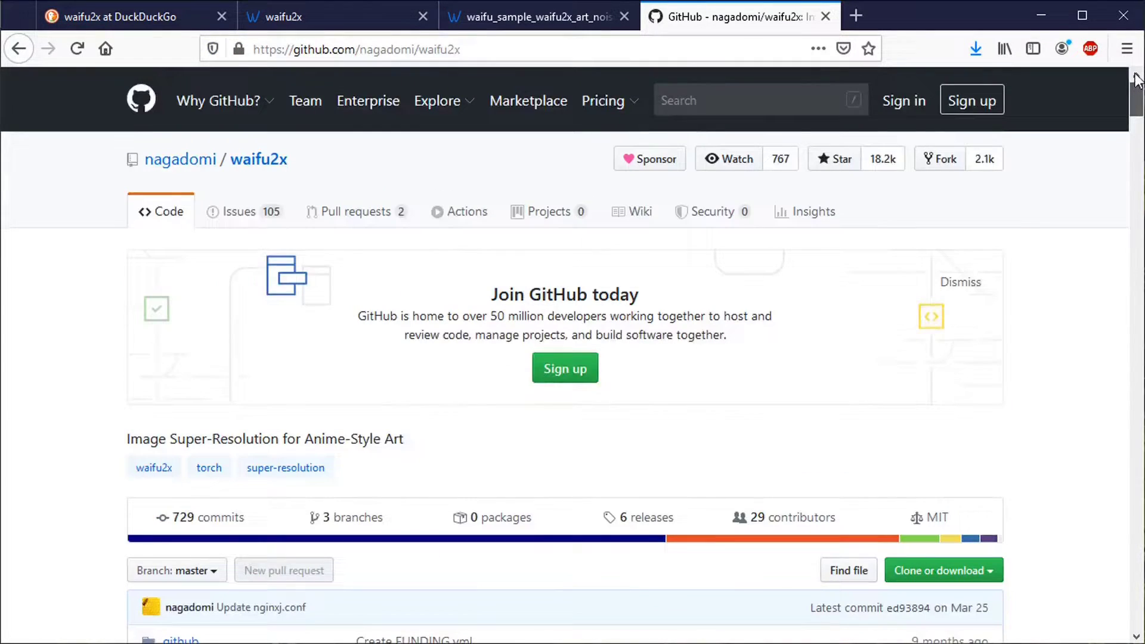
scroll(686, 388, down, 3)
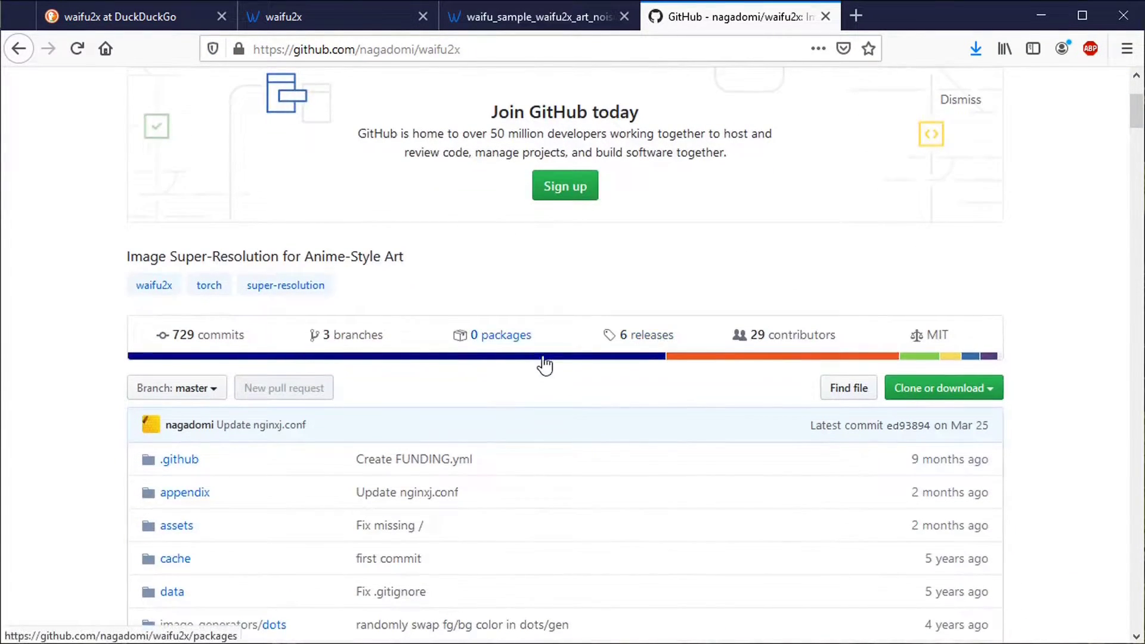
scroll(656, 370, down, 1)
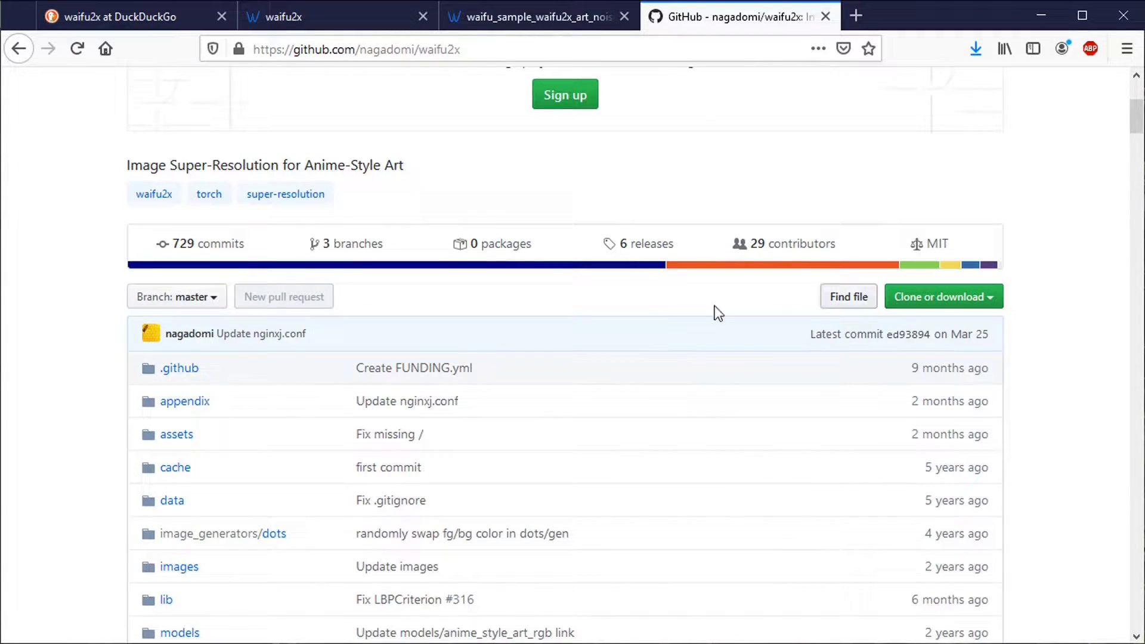
scroll(409, 360, down, 8)
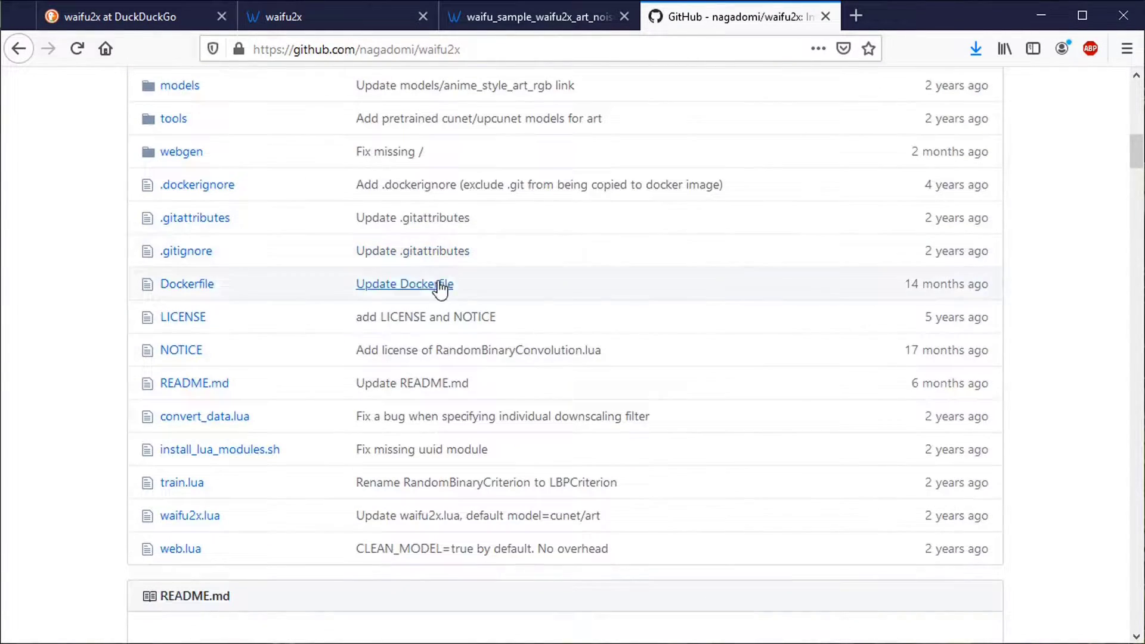
scroll(418, 263, down, 9)
scroll(411, 304, down, 14)
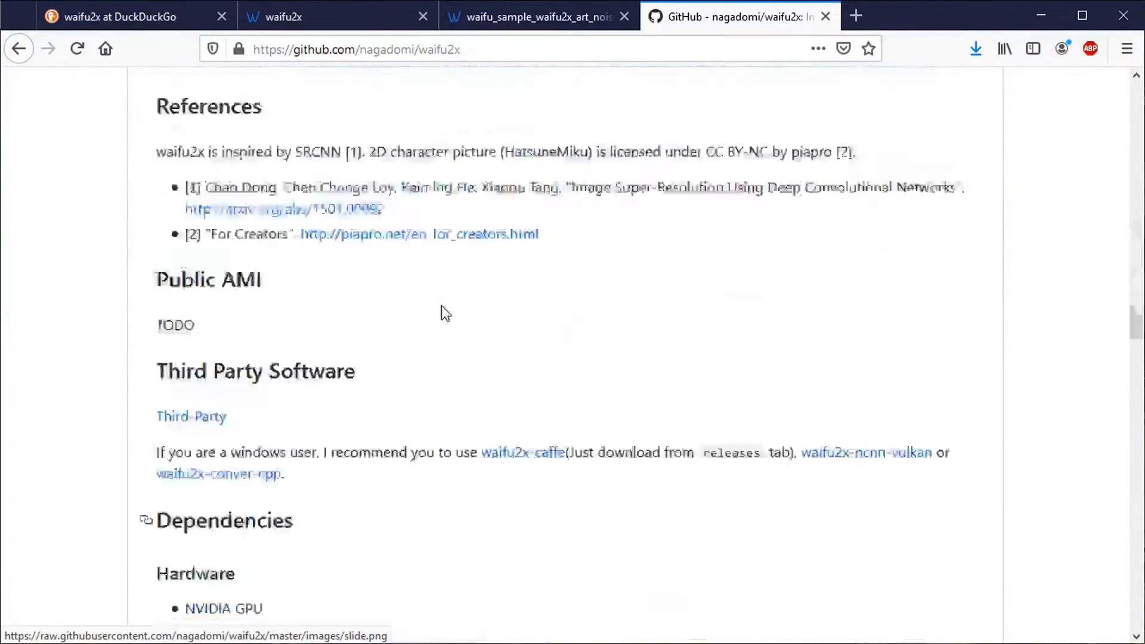
scroll(442, 307, up, 4)
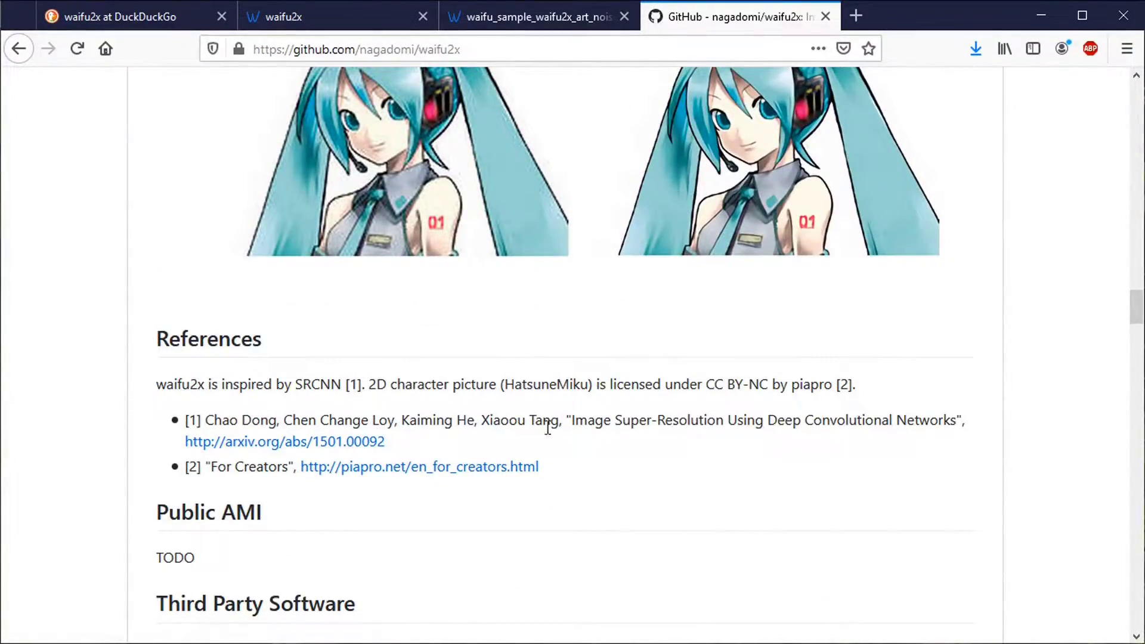
scroll(478, 442, down, 5)
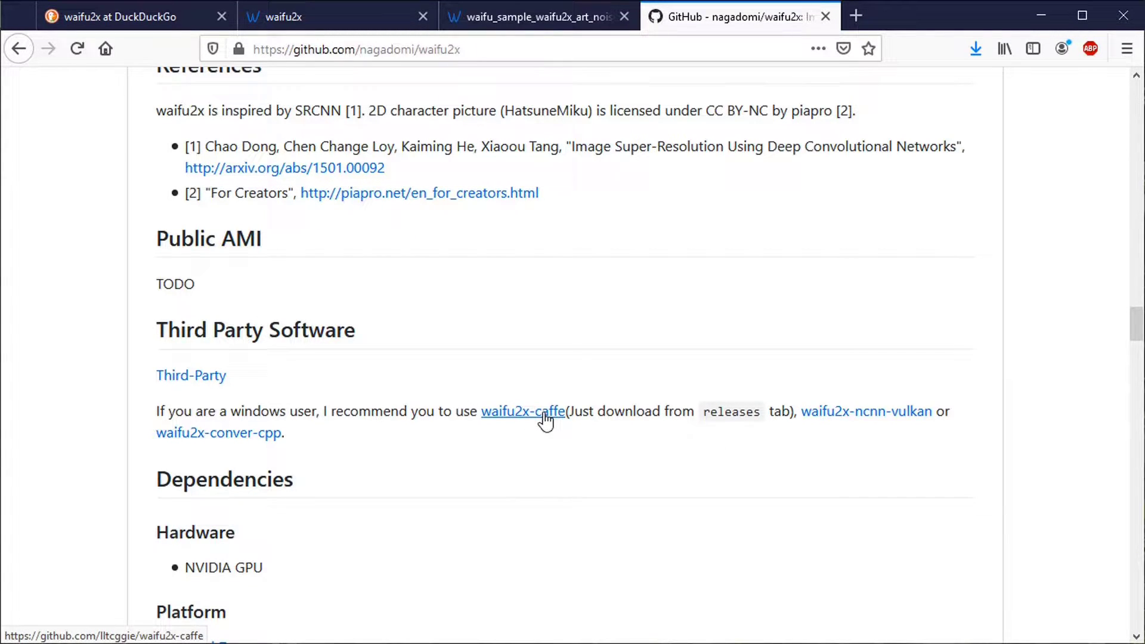
click(544, 418)
- Scroll the waifu2x-caffe README and follow its releases page link
scroll(455, 422, down, 5)
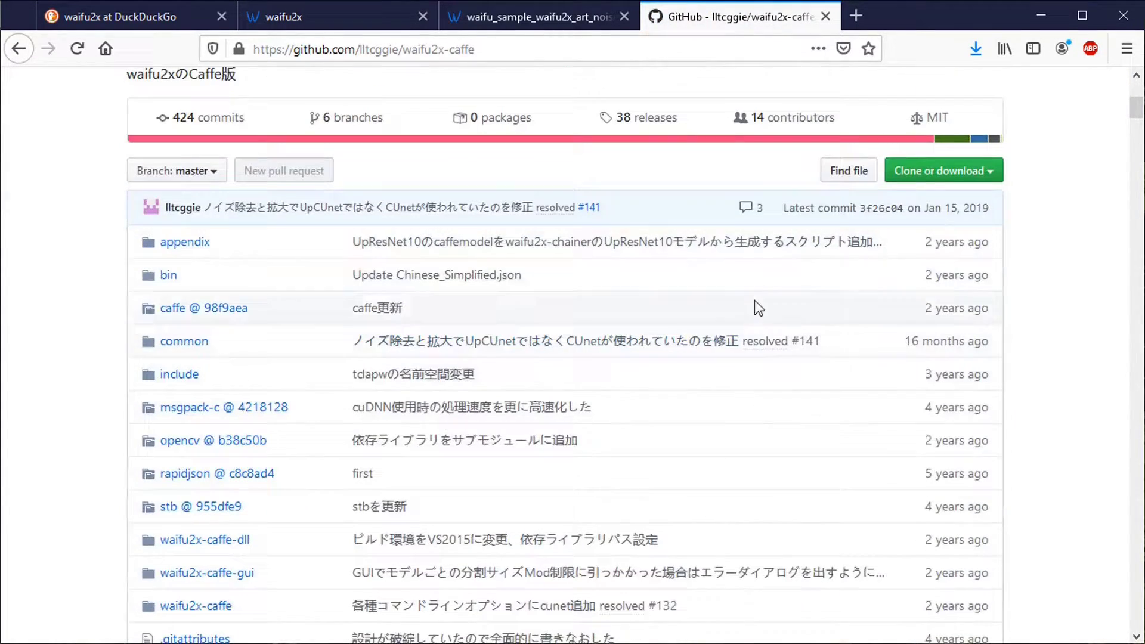
scroll(801, 322, down, 6)
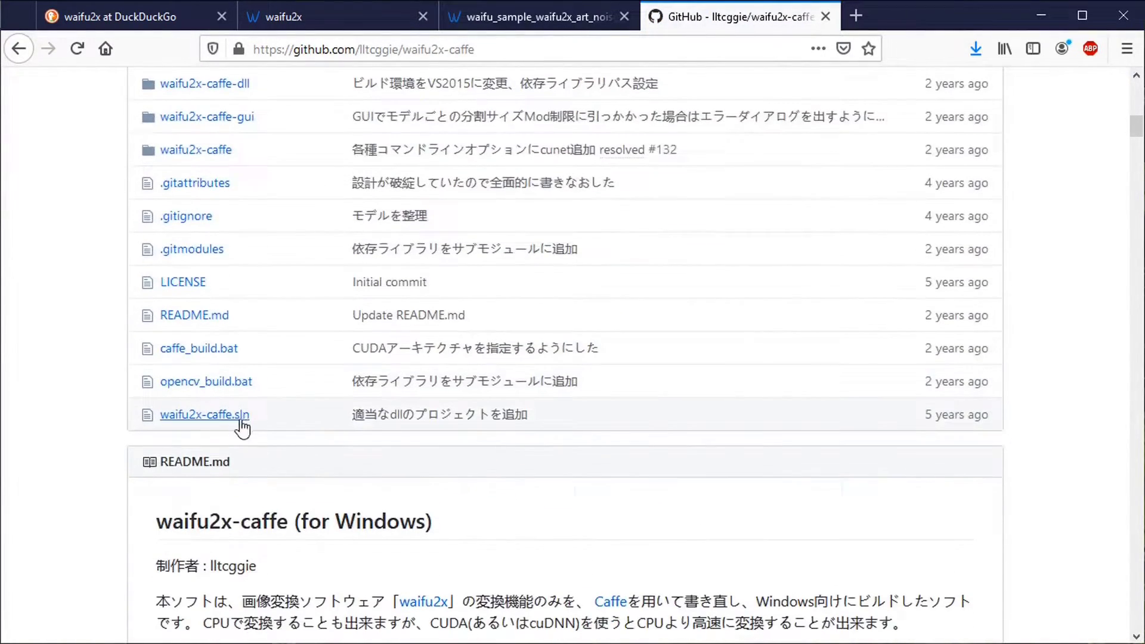
scroll(303, 363, down, 5)
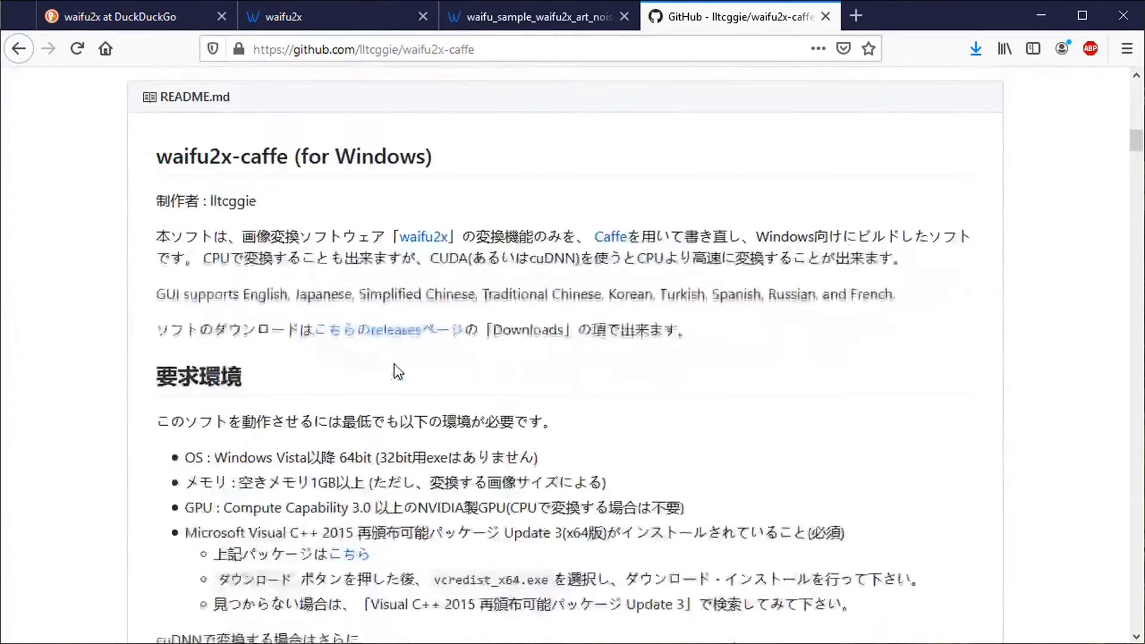
scroll(351, 379, up, 5)
scroll(343, 226, down, 8)
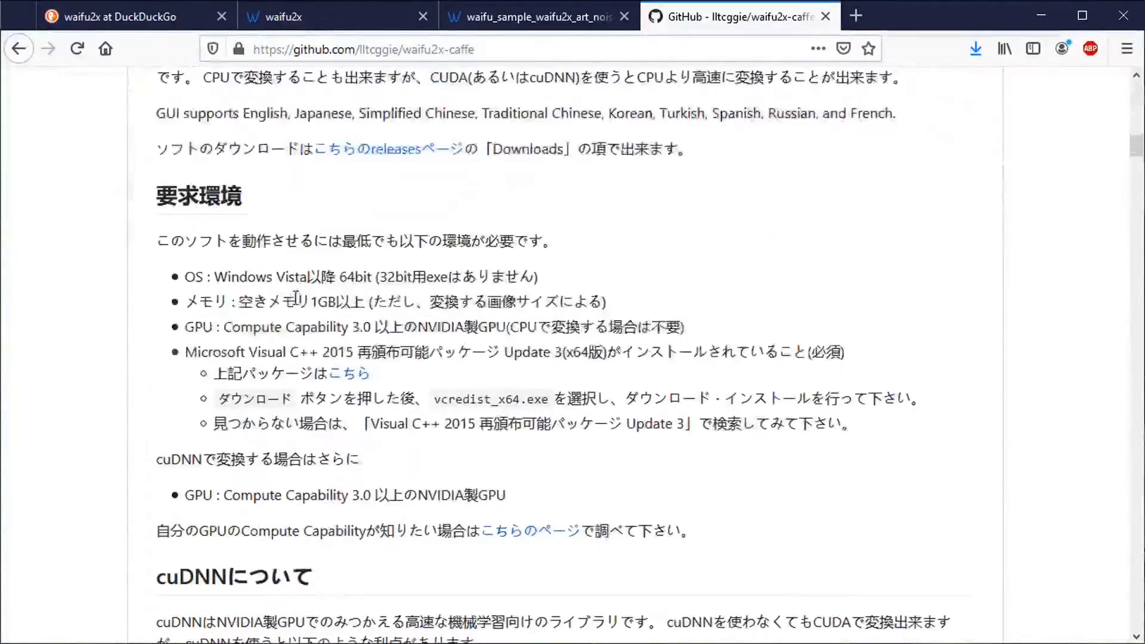
scroll(343, 227, down, 7)
scroll(393, 528, up, 12)
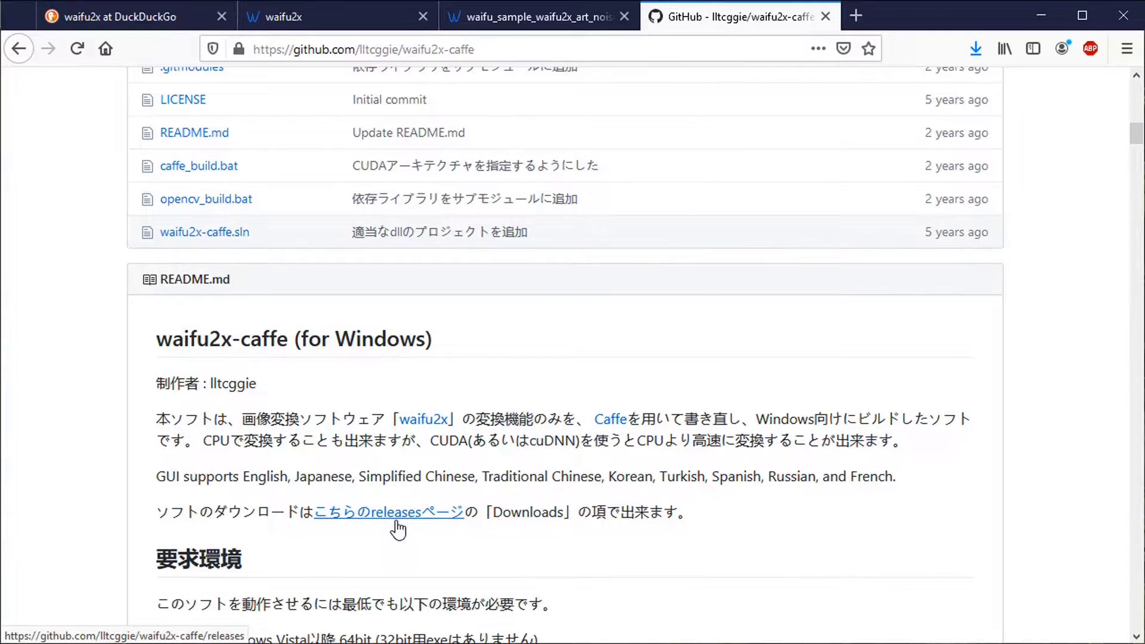
click(388, 525)
- Start downloading waifu2x-caffe.zip from the ver 1.2.0.2 assets, then cancel the prompt
click(520, 49)
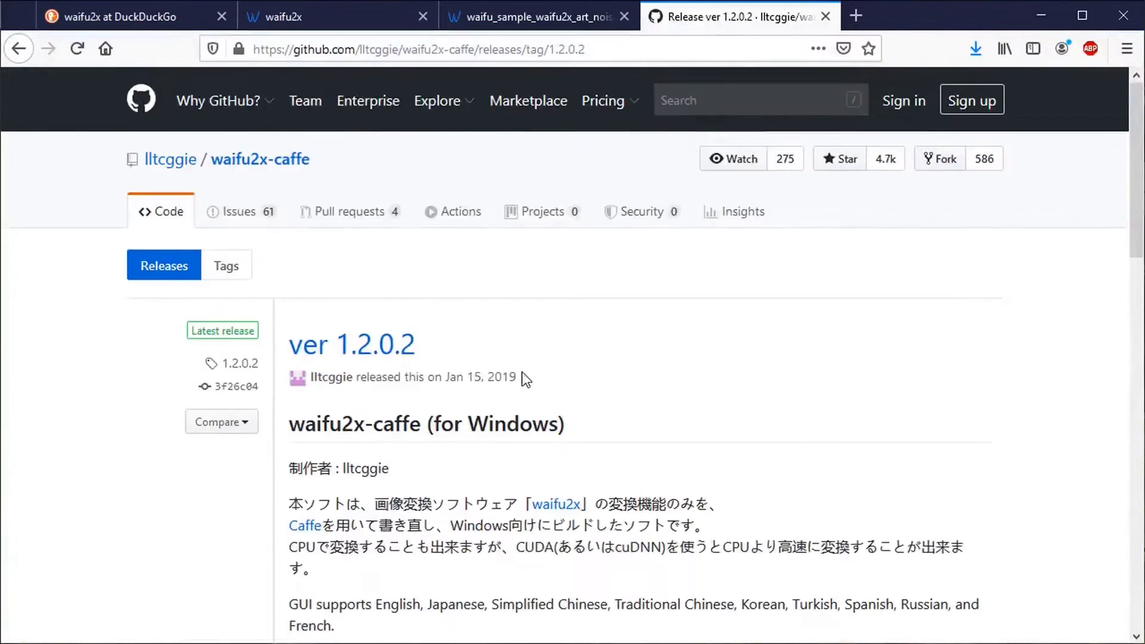
scroll(521, 370, down, 20)
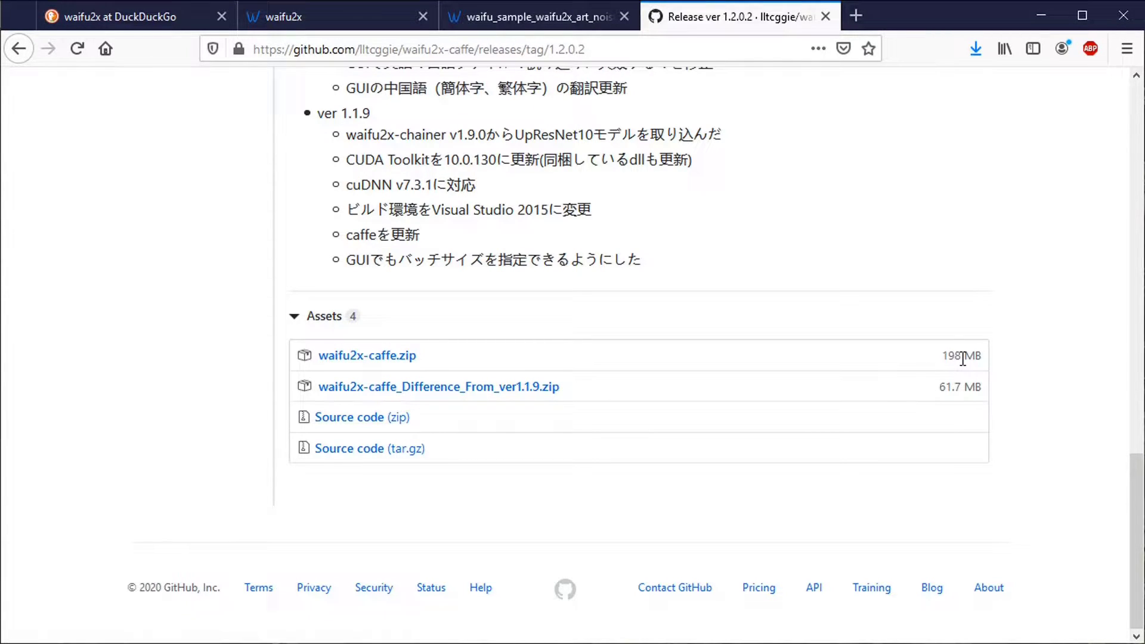
click(377, 361)
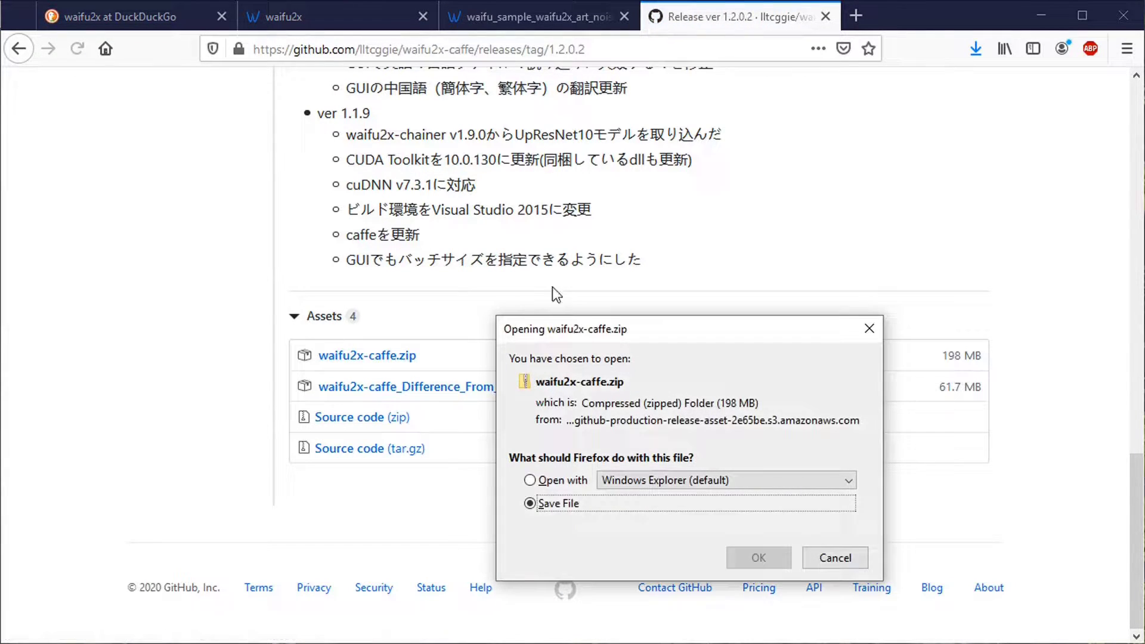
drag(599, 323, 547, 163)
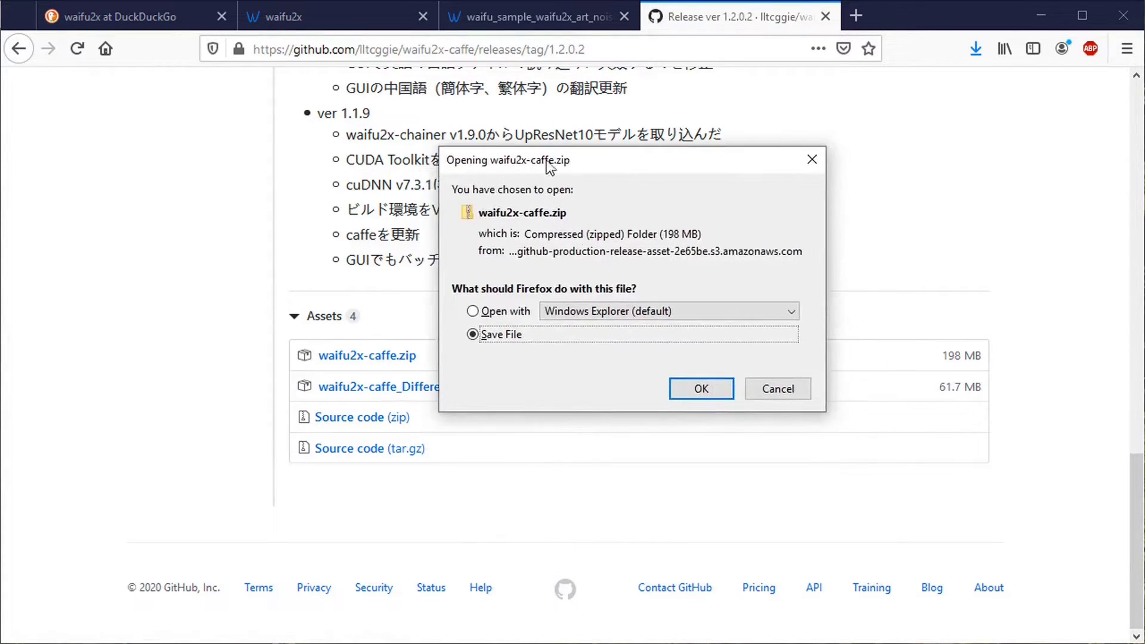
click(756, 389)
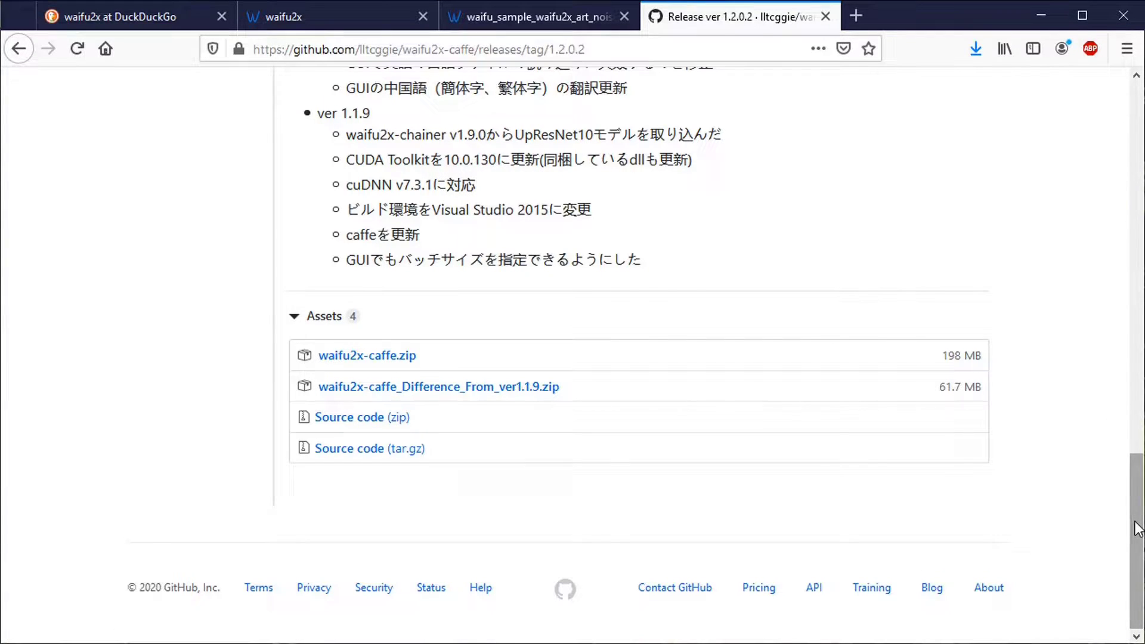
- Scroll back to the top of the release page and highlight 'Windows' in its heading
drag(1137, 528, 1138, 519)
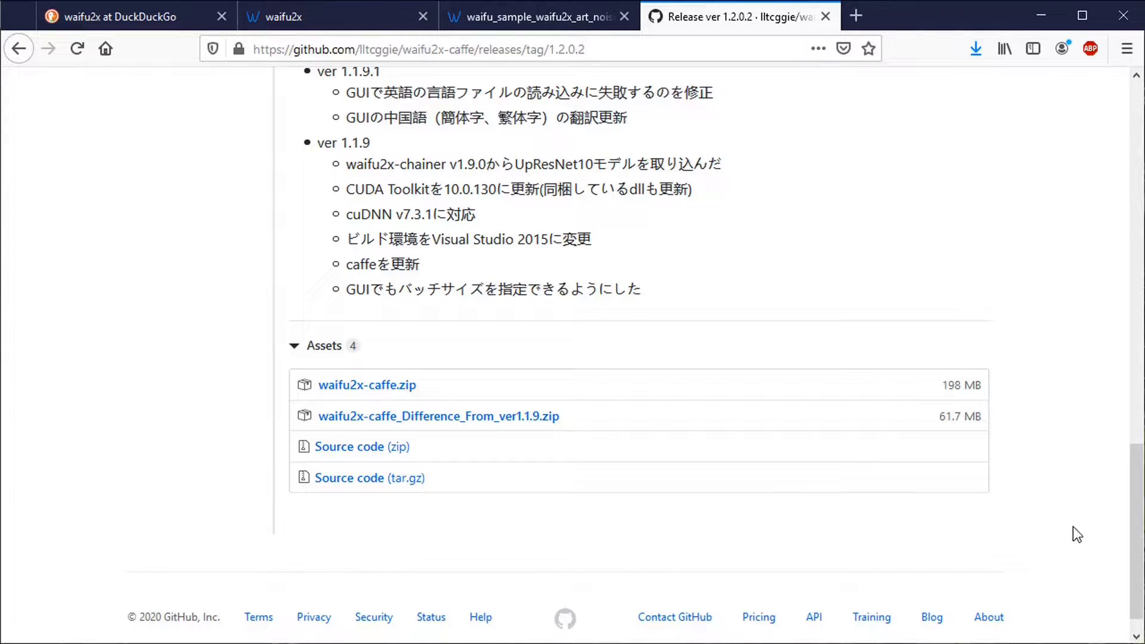
scroll(1127, 563, up, 1)
drag(1129, 519, 1130, 187)
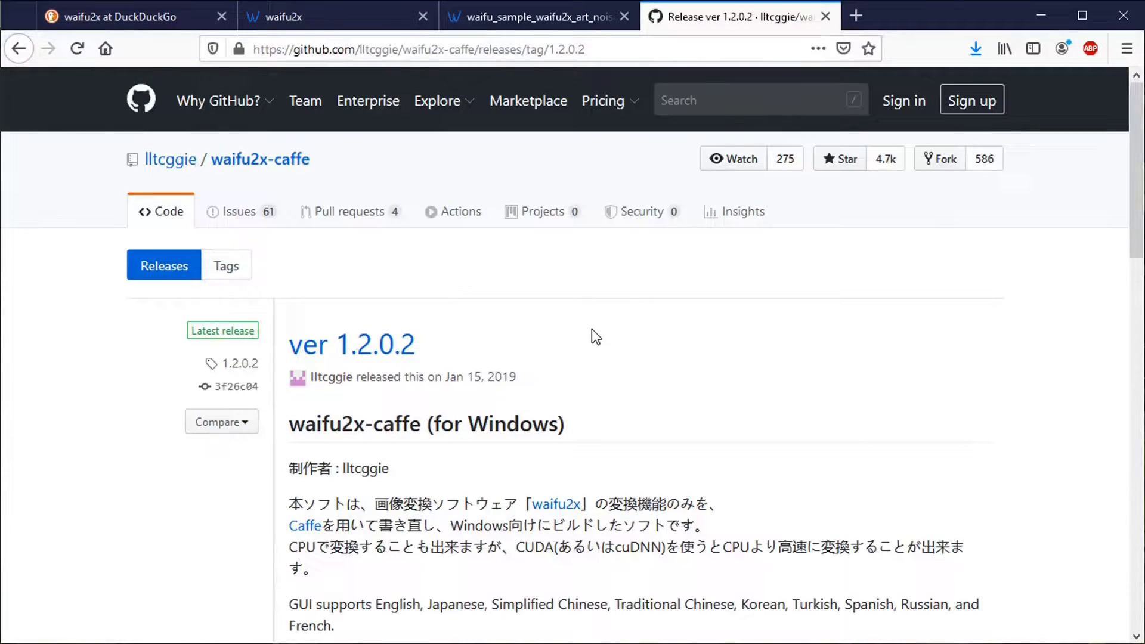
drag(470, 429, 570, 429)
- Switch to the waifu2x converter tab, then minimize Firefox and GIMP to reveal the desktop
click(515, 403)
click(307, 18)
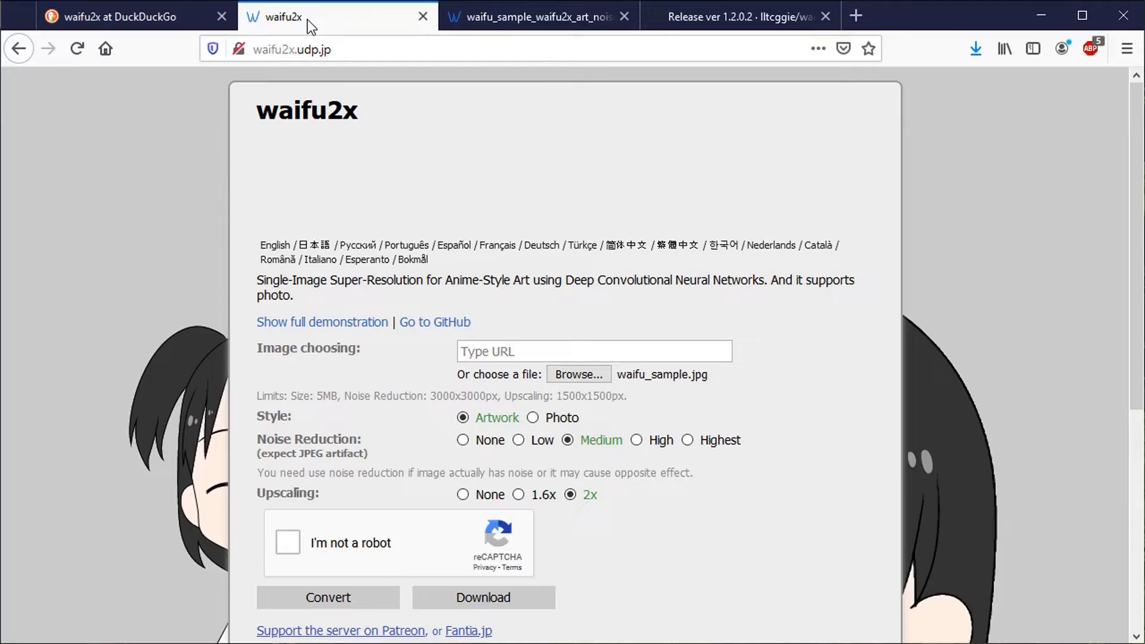
scroll(635, 525, down, 3)
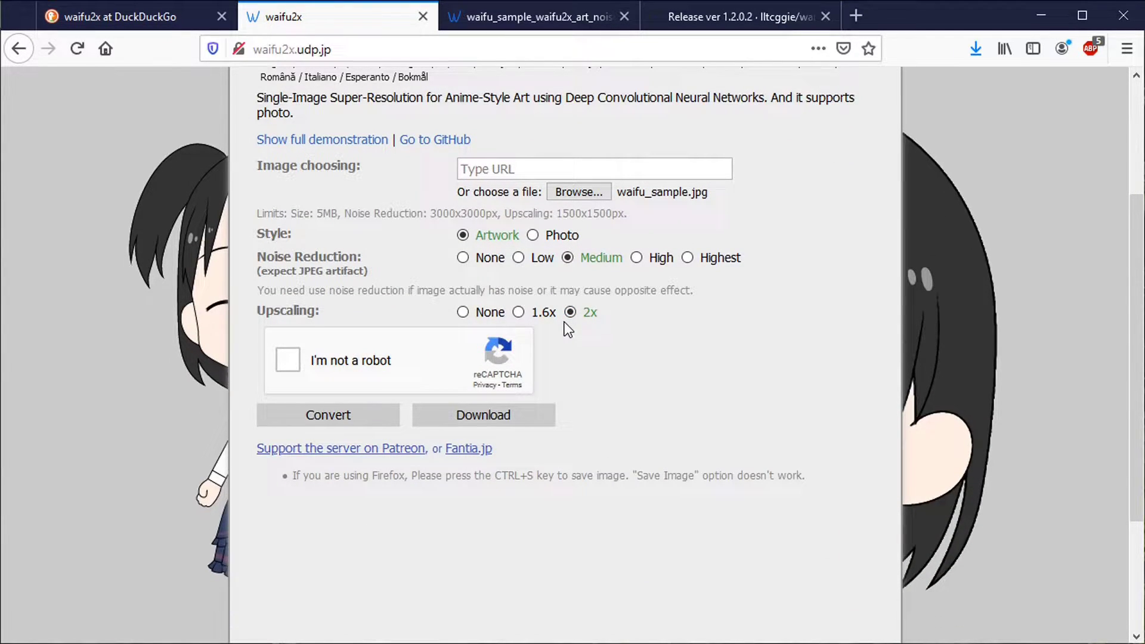
click(1041, 17)
click(1038, 16)
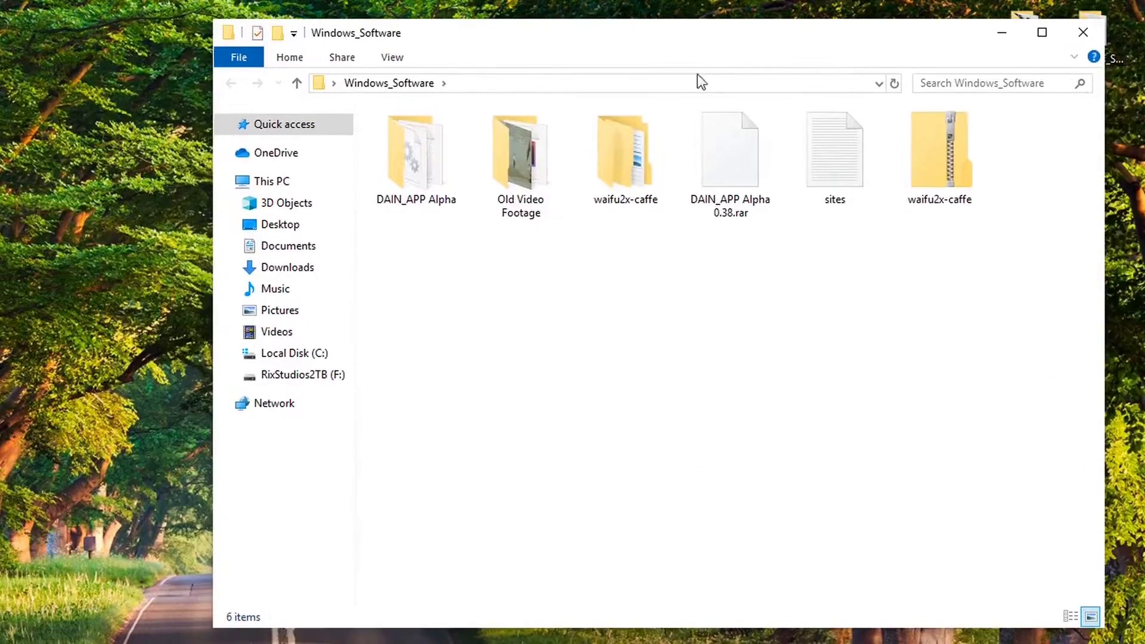
- Open Windows_Software > waifu2x-caffe > waifu2x-caffe and launch the waifu2x-caffe application
double_click(636, 170)
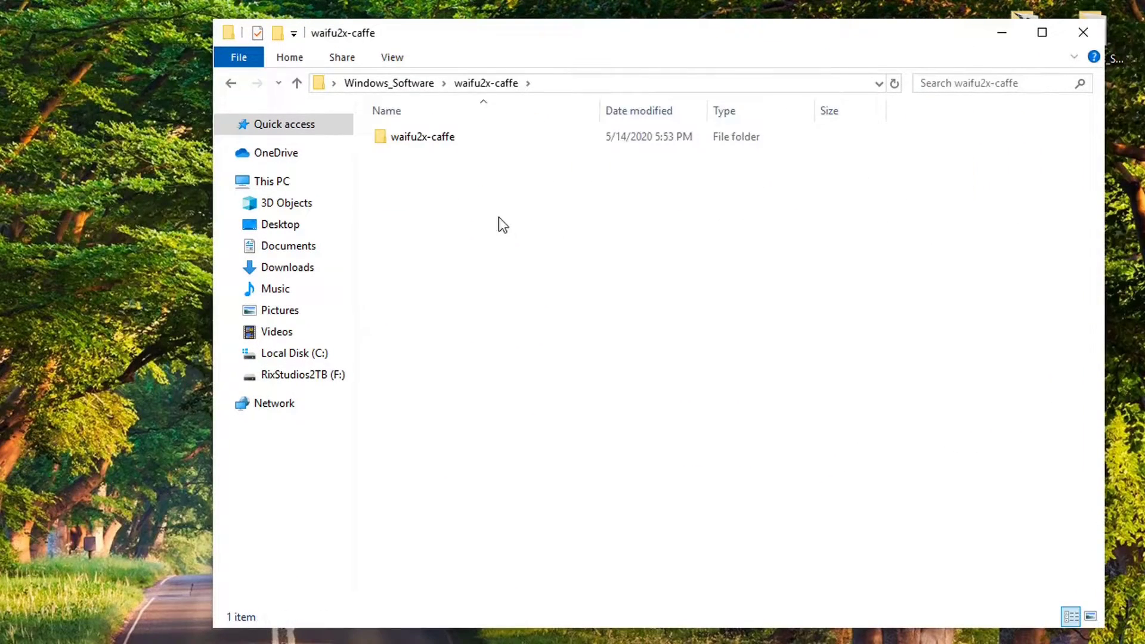
click(294, 88)
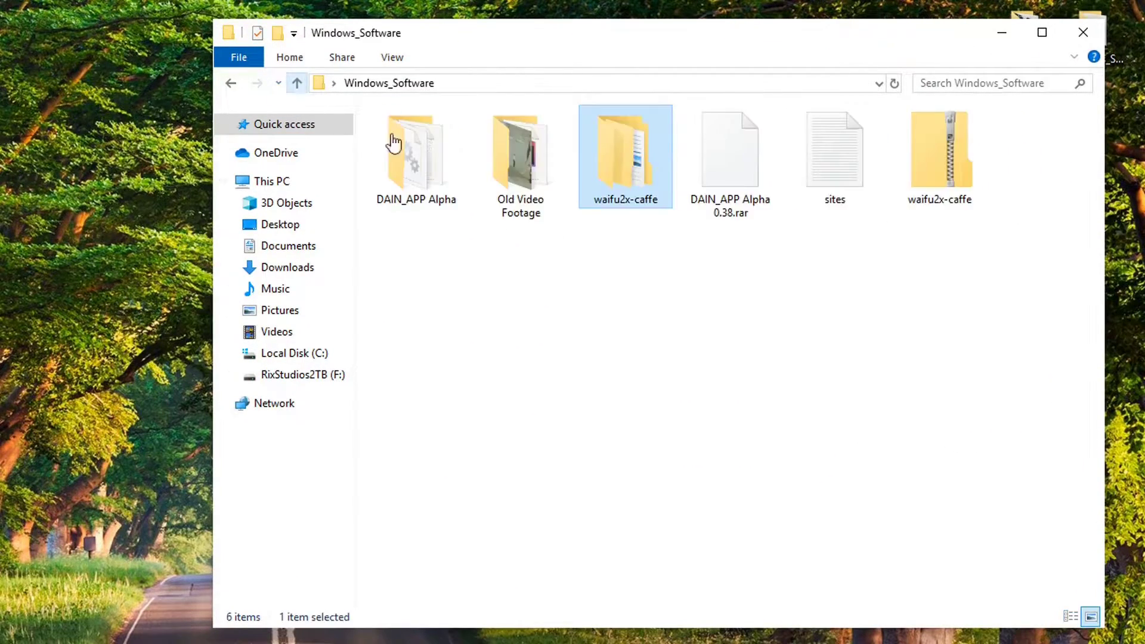
right_click(940, 159)
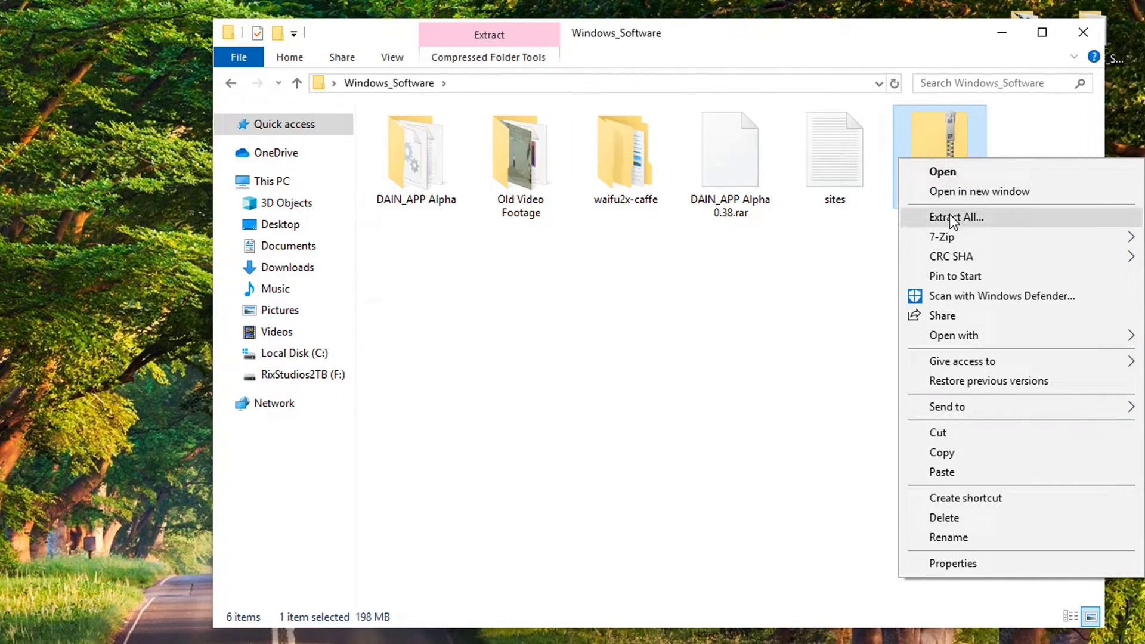
click(836, 261)
double_click(634, 203)
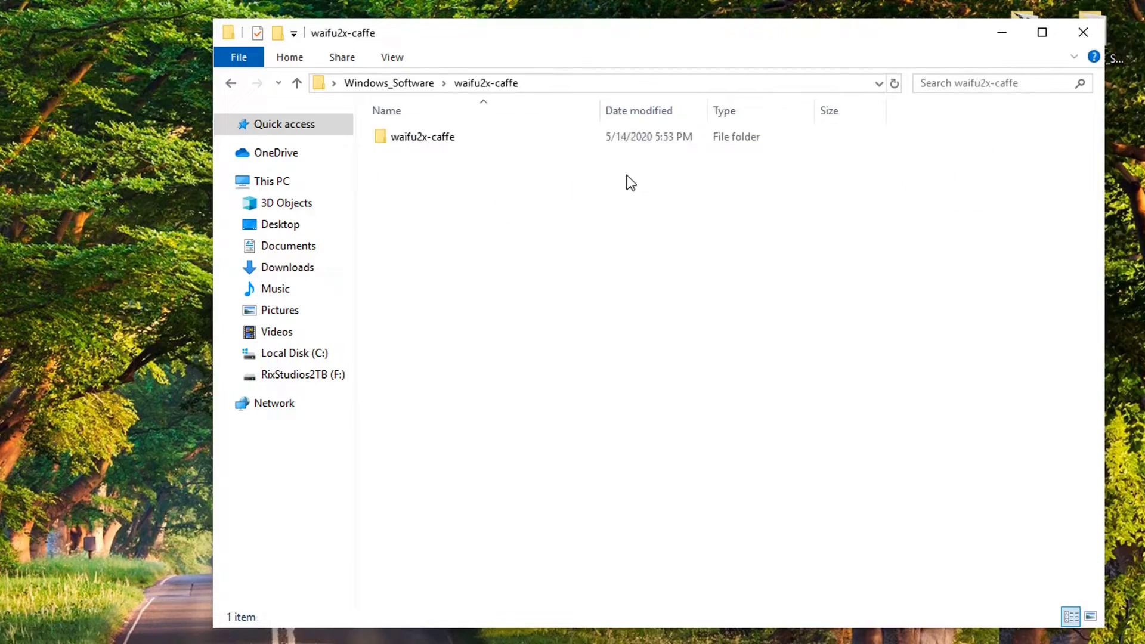
double_click(417, 143)
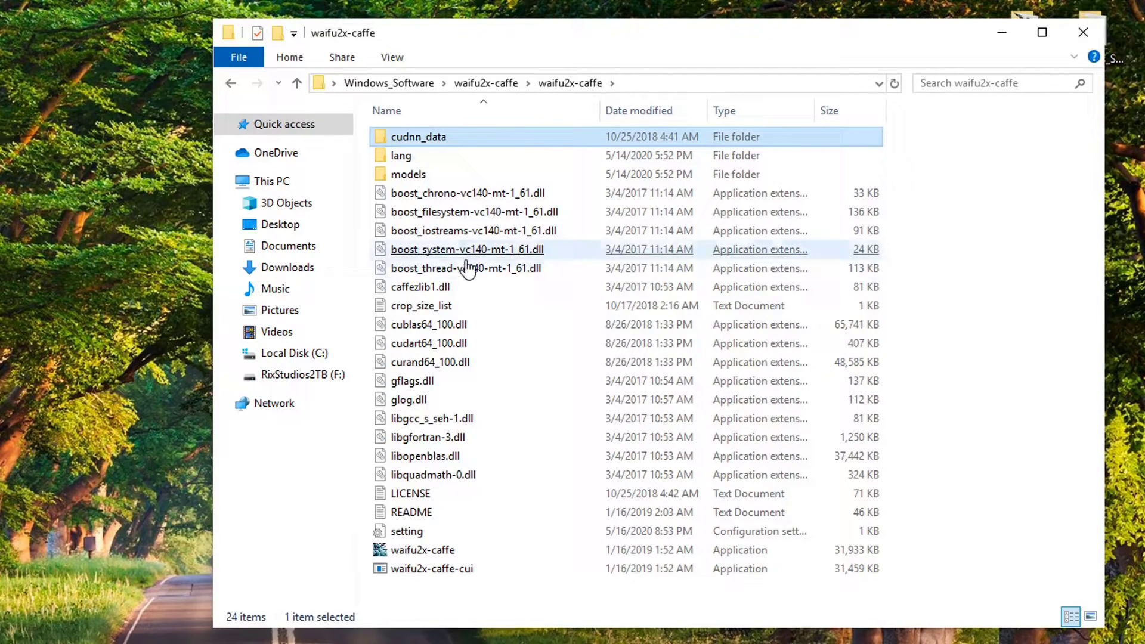
click(430, 553)
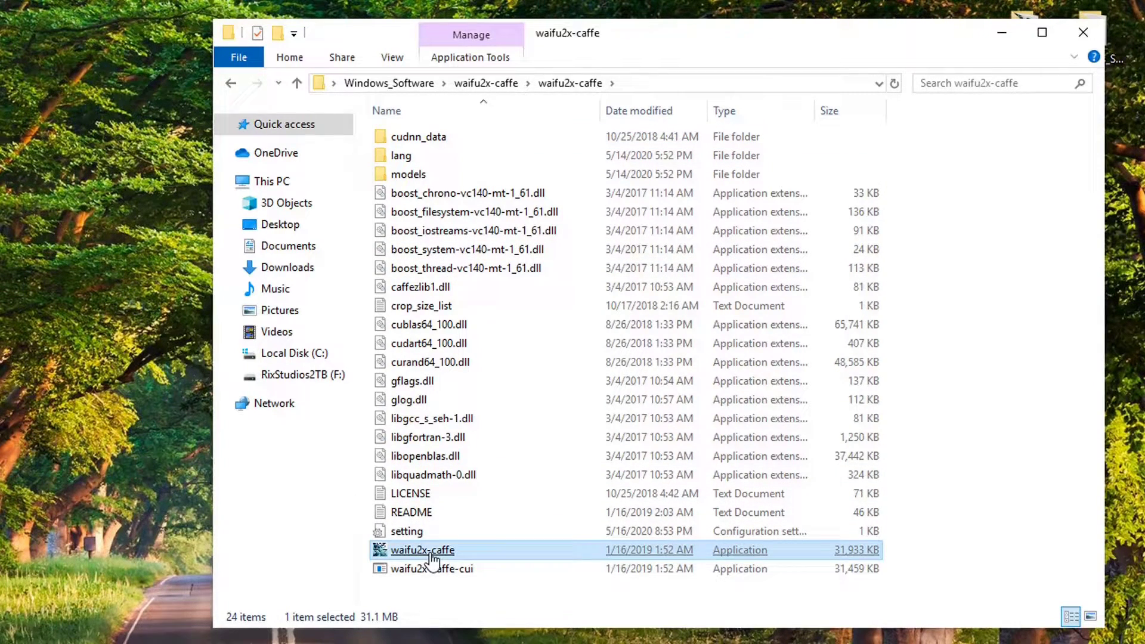
double_click(427, 550)
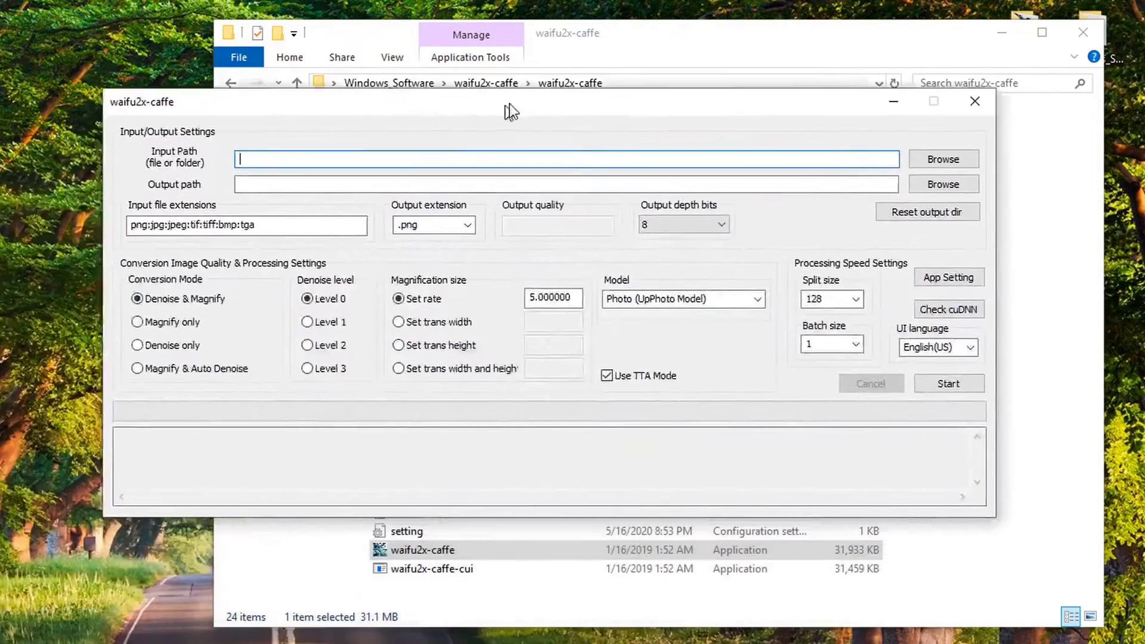
- Load the Desktop's waifu_sample.jpg as the input image, giving a matching PNG output path
drag(506, 105, 596, 53)
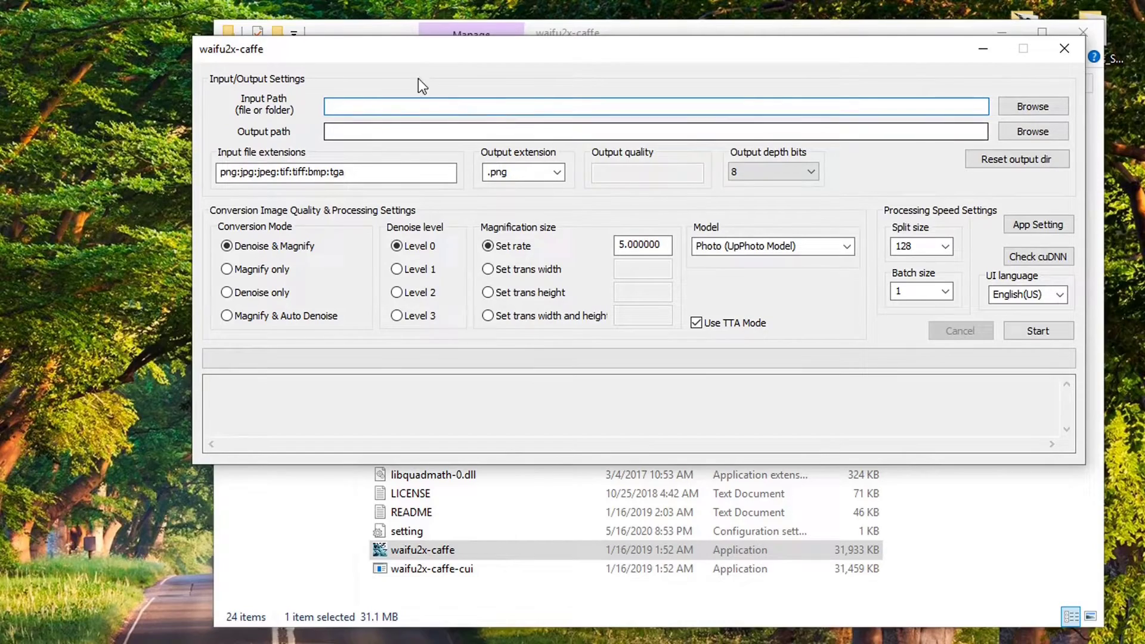
click(1032, 107)
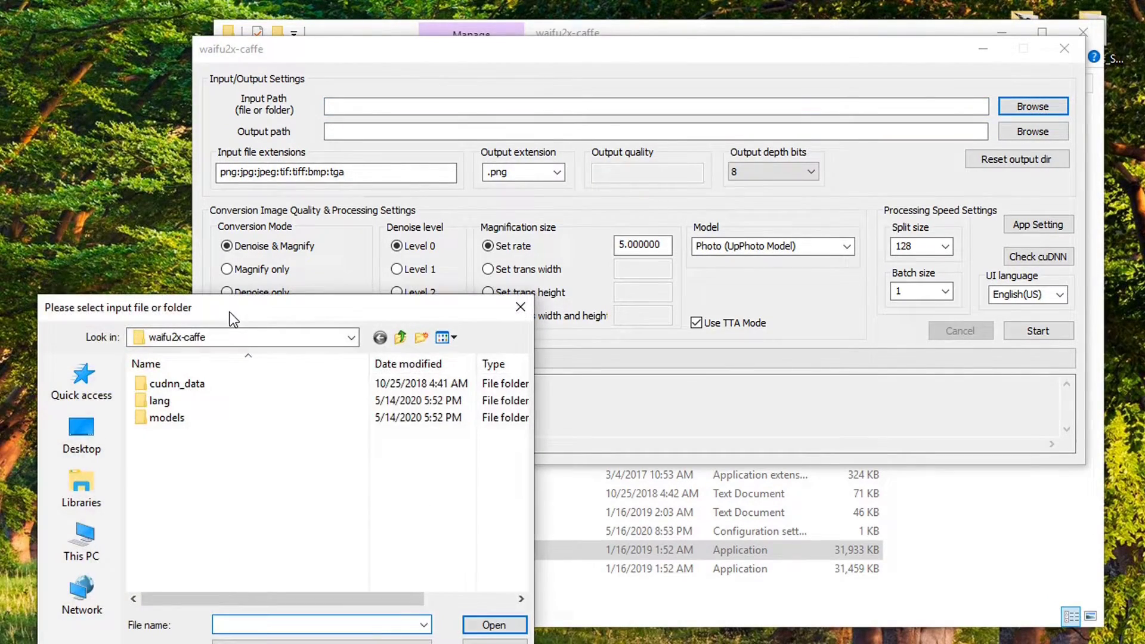
drag(230, 311, 567, 94)
click(417, 222)
scroll(528, 227, down, 5)
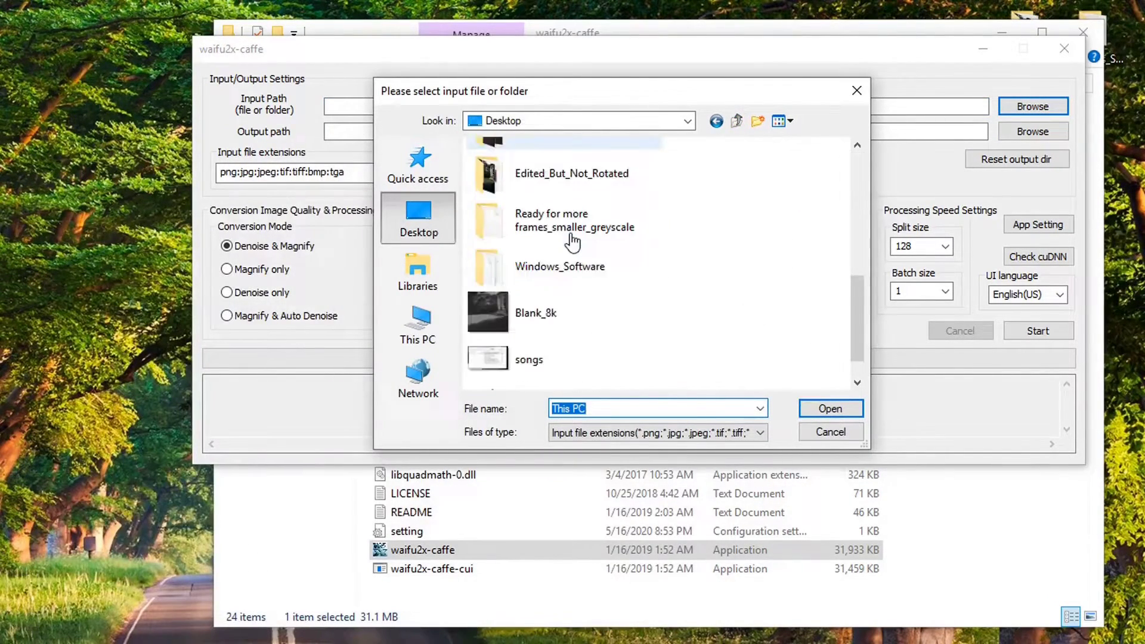
click(552, 371)
double_click(554, 371)
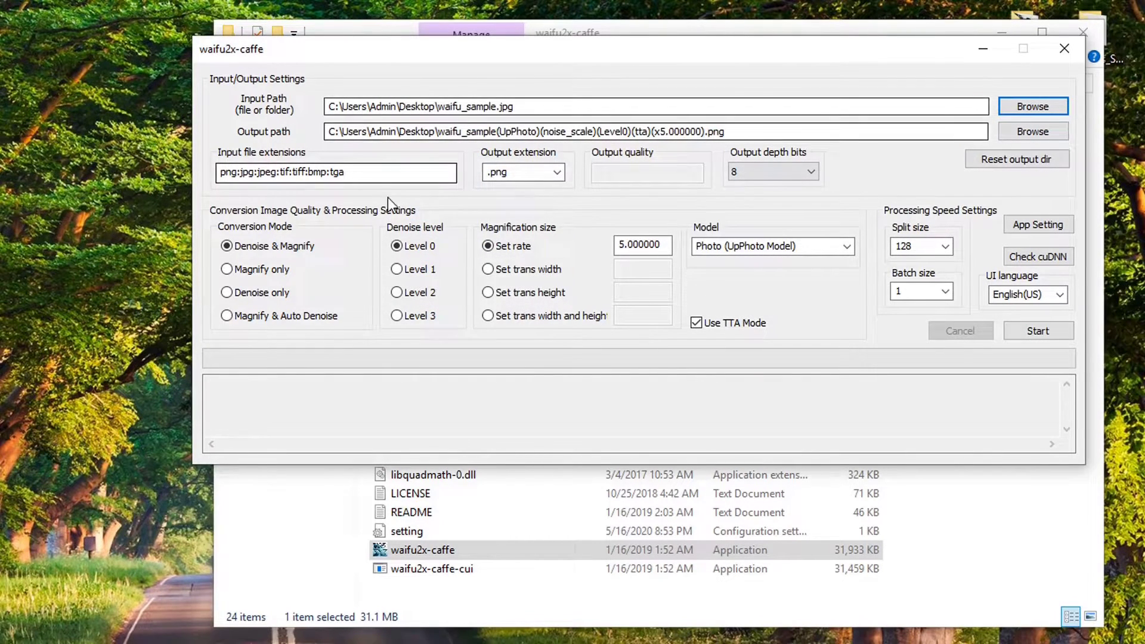
drag(356, 174, 223, 179)
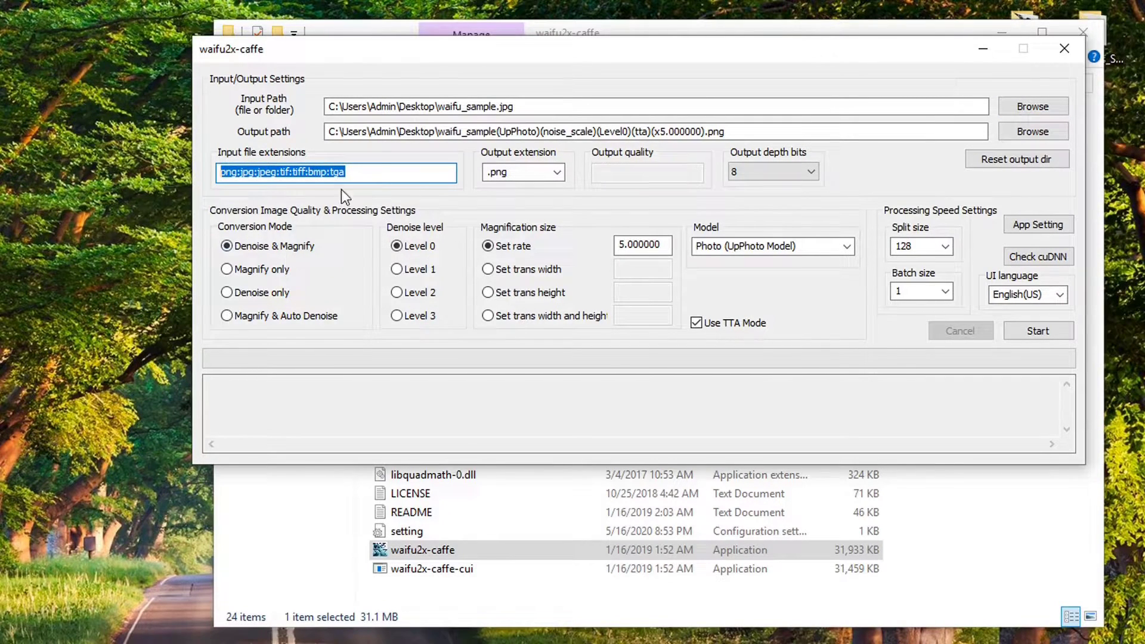
click(375, 171)
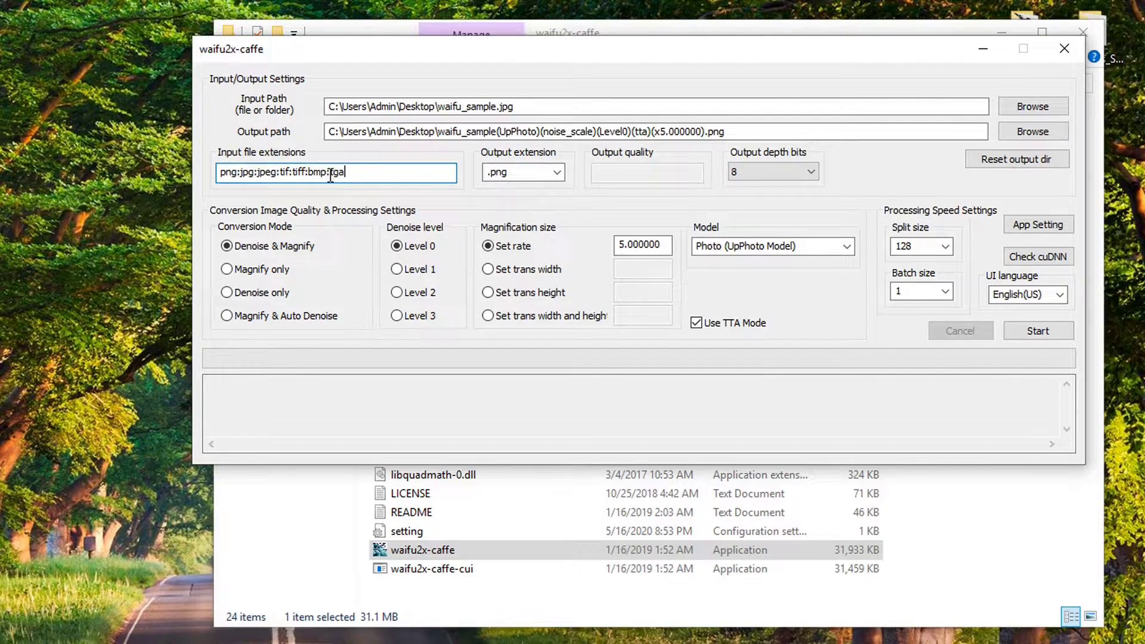
click(556, 173)
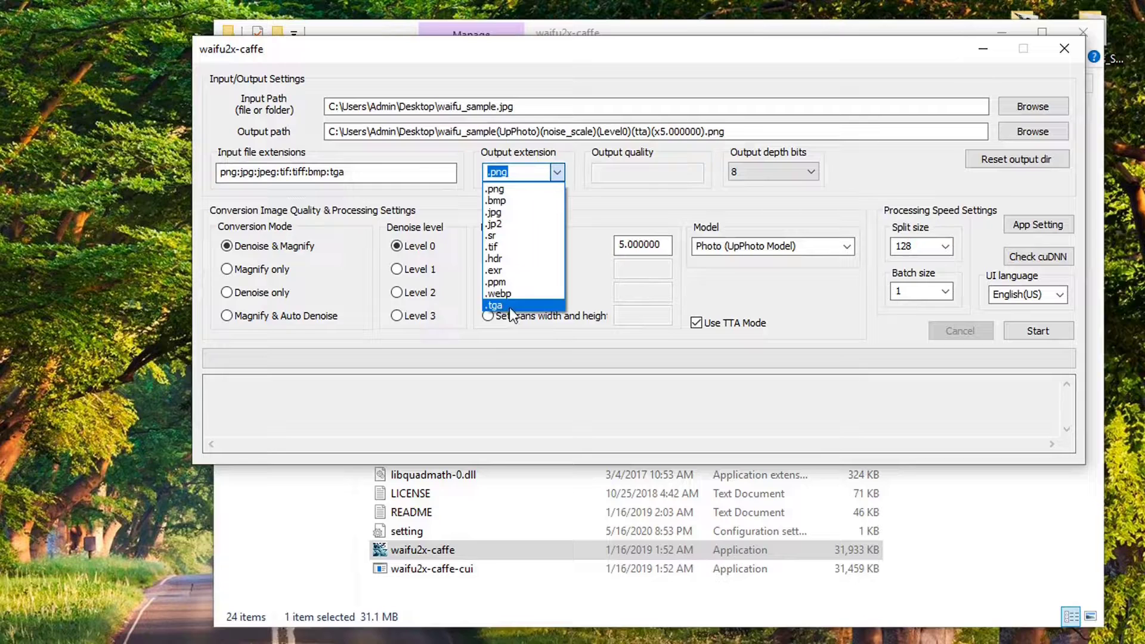
click(582, 202)
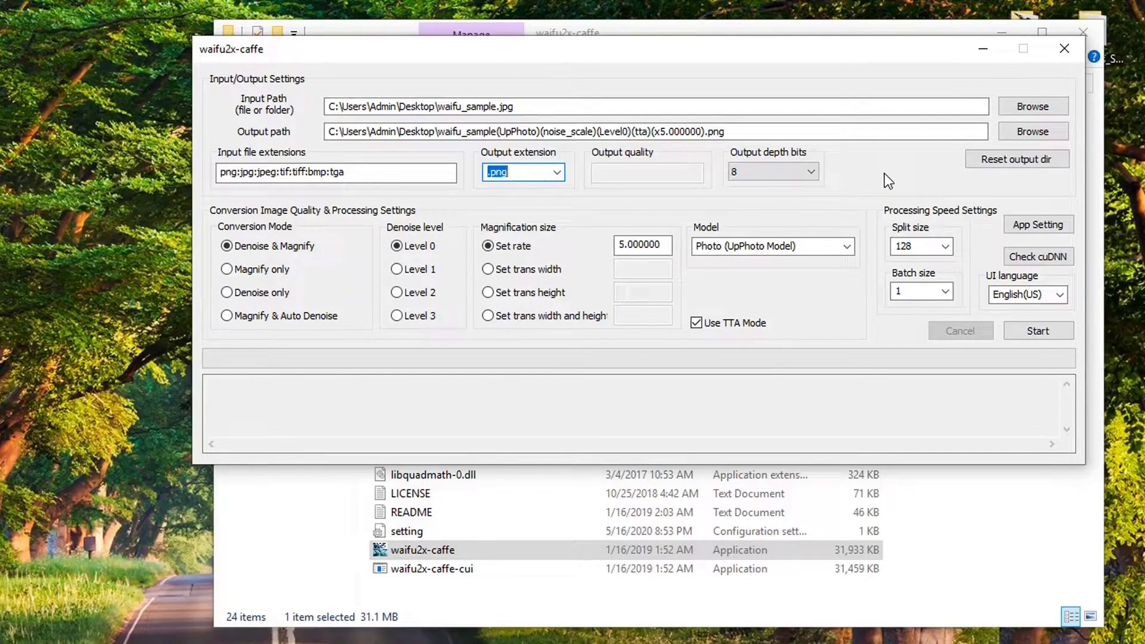
click(812, 175)
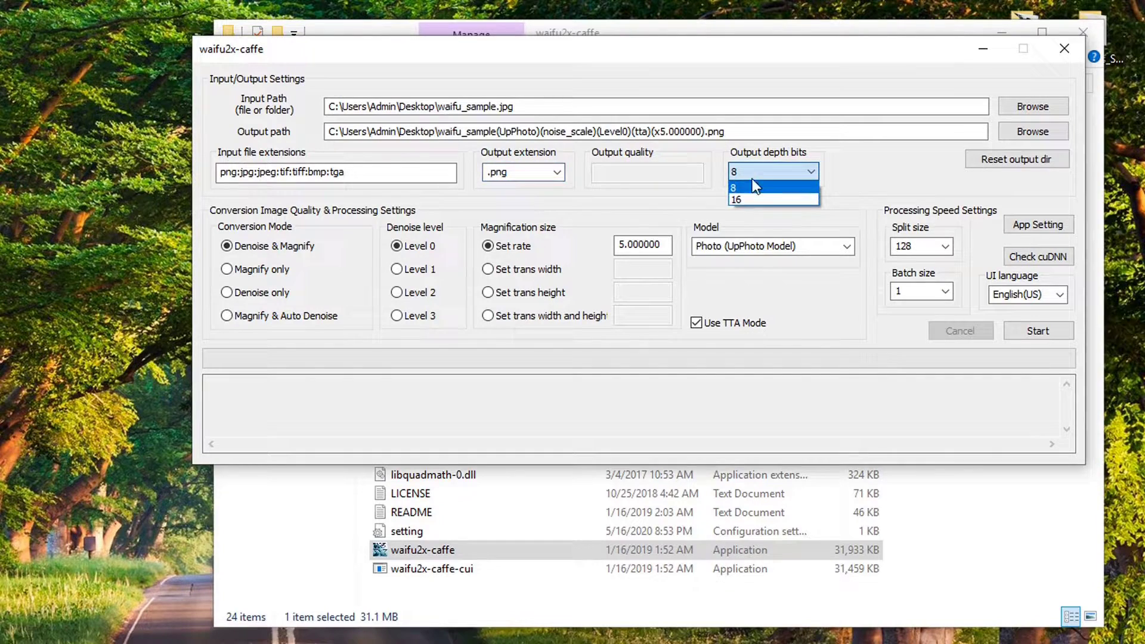
click(857, 176)
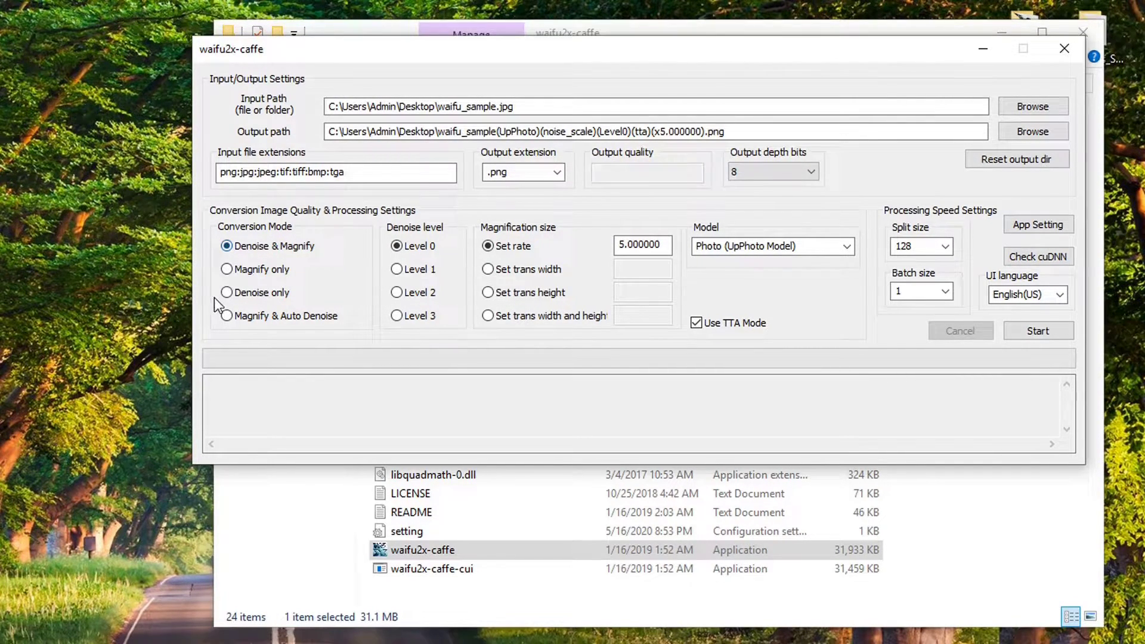
- Try each conversion mode, settle on Denoise & Magnify, and set the magnification rate to 32
click(230, 271)
click(232, 292)
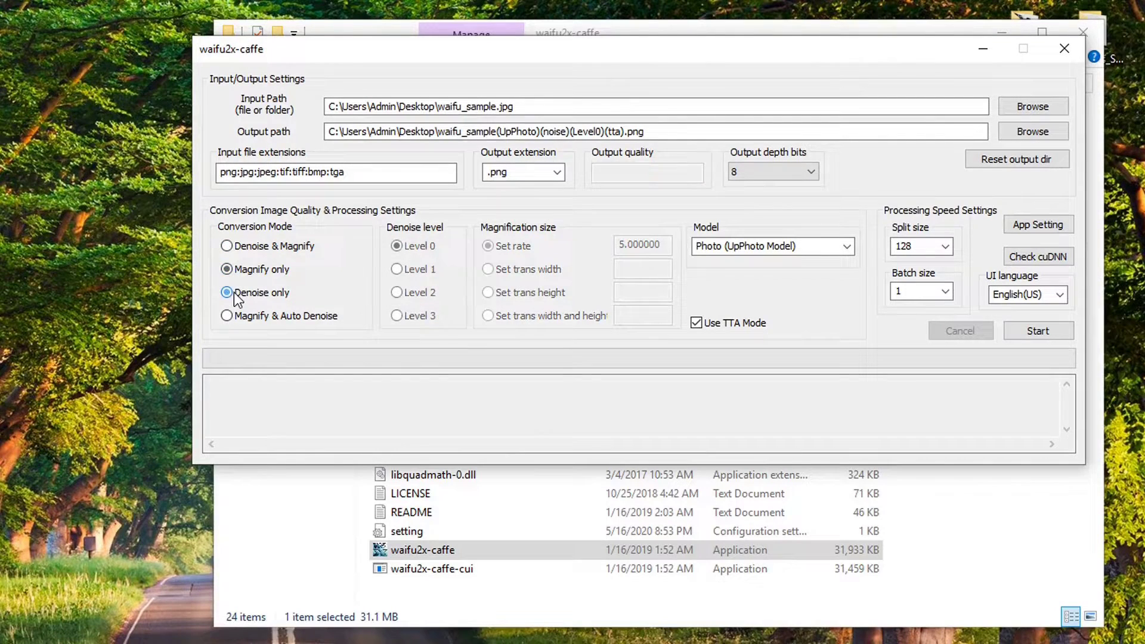
click(227, 316)
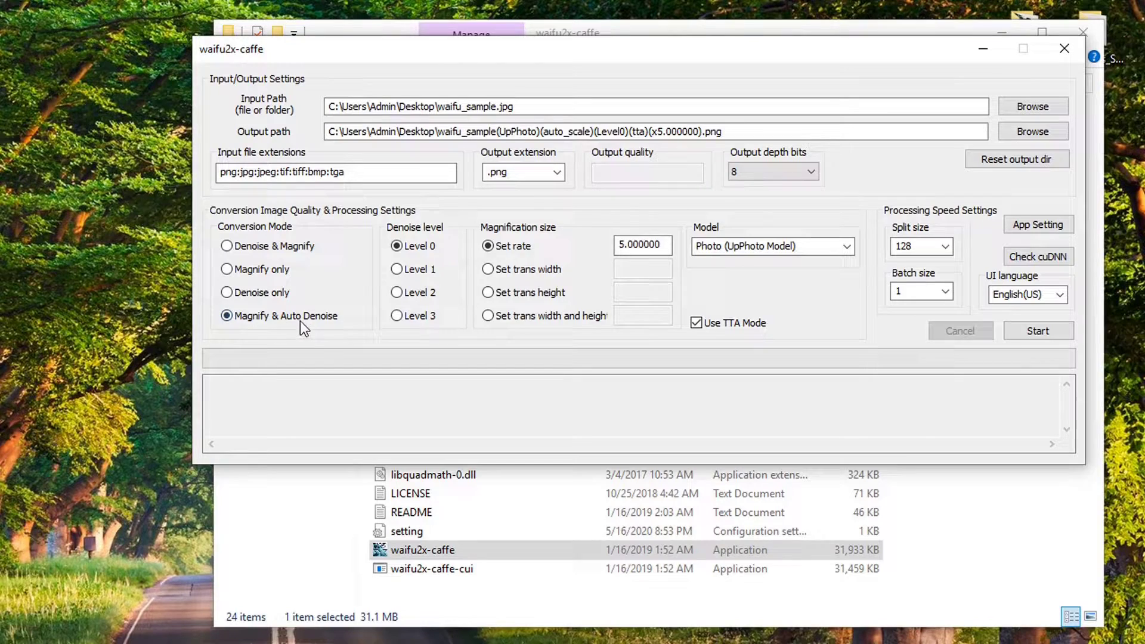
click(227, 247)
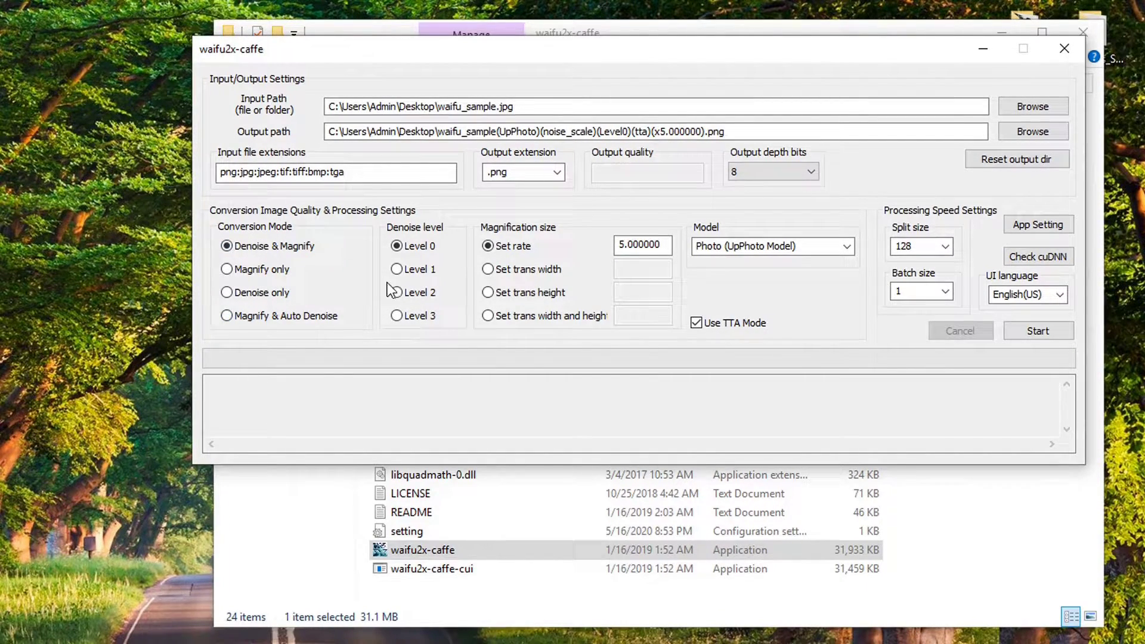
text(32)
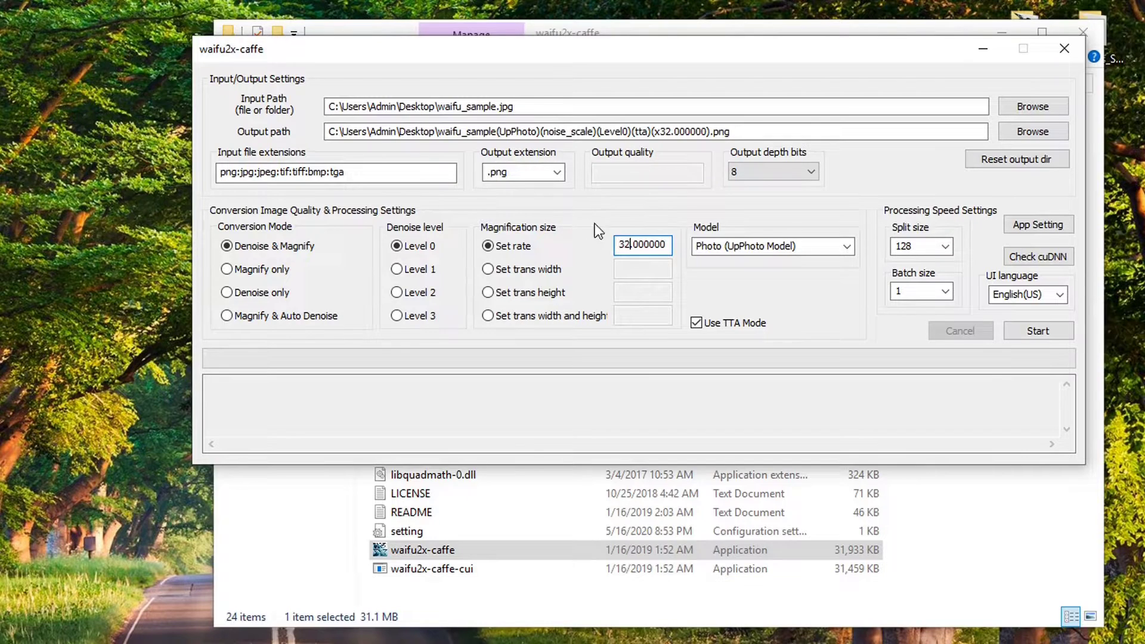
- Select the Photo (UpPhoto Model) model and keep the split size at 128
click(746, 246)
click(844, 250)
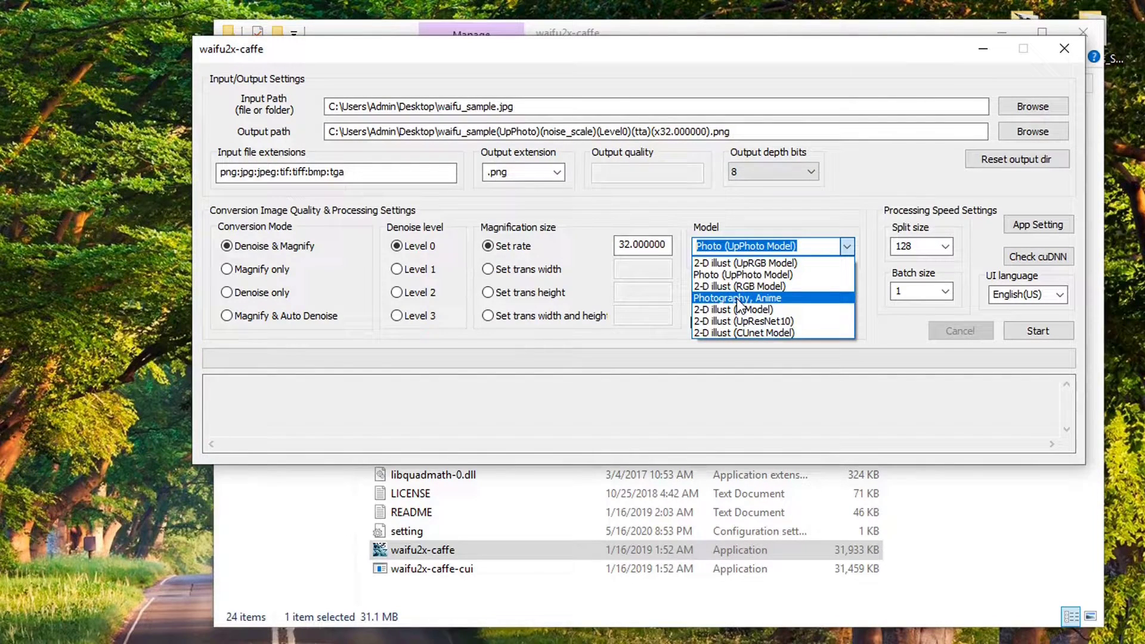
click(712, 276)
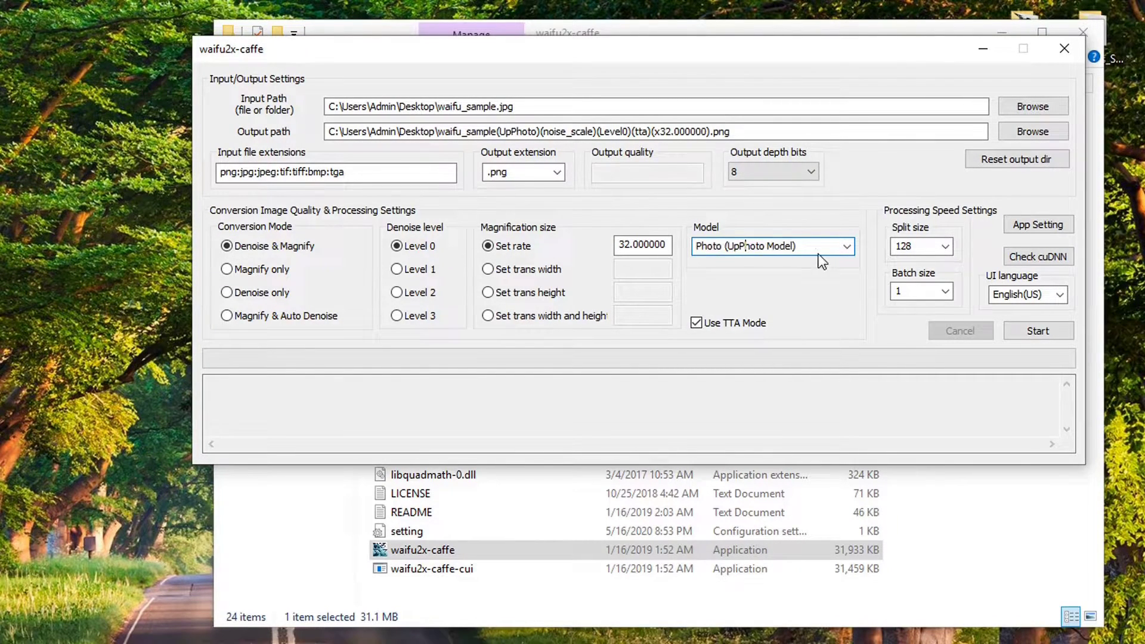
click(851, 244)
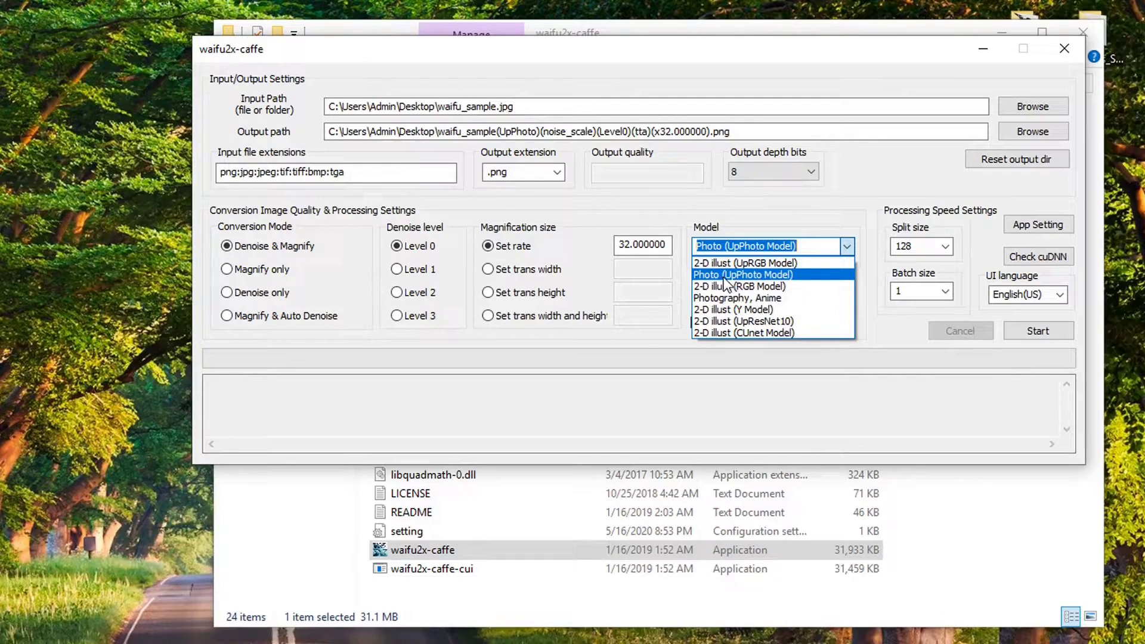
click(716, 276)
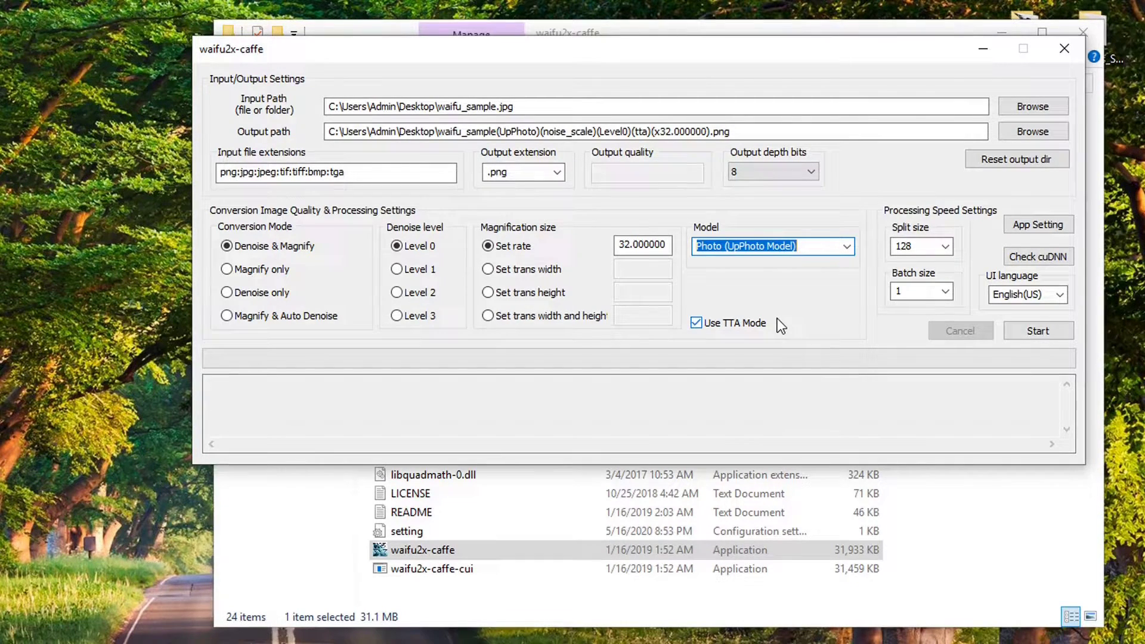
click(946, 246)
click(842, 330)
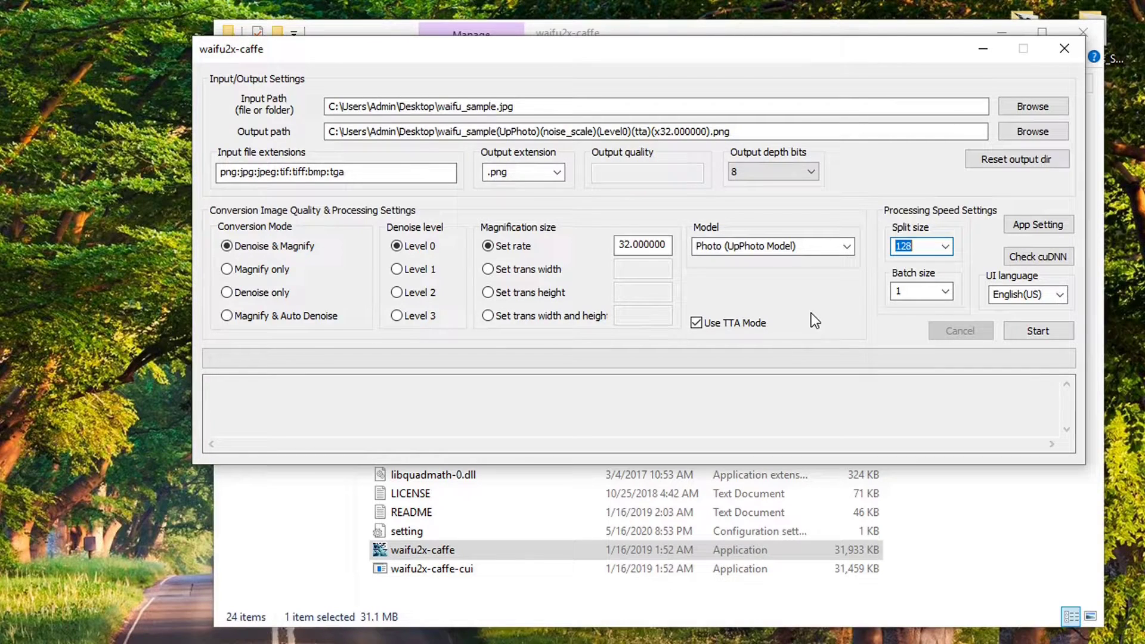
- Leave TTA mode unchecked and start the Level 0, 32x conversion
click(696, 323)
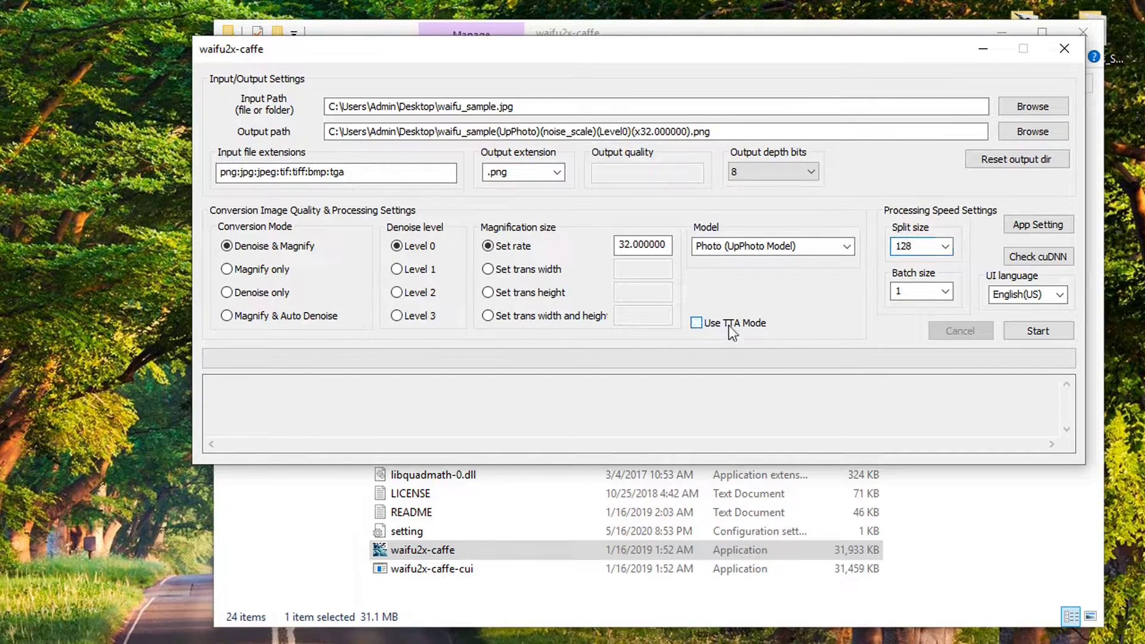
click(696, 324)
click(699, 323)
click(701, 323)
click(699, 328)
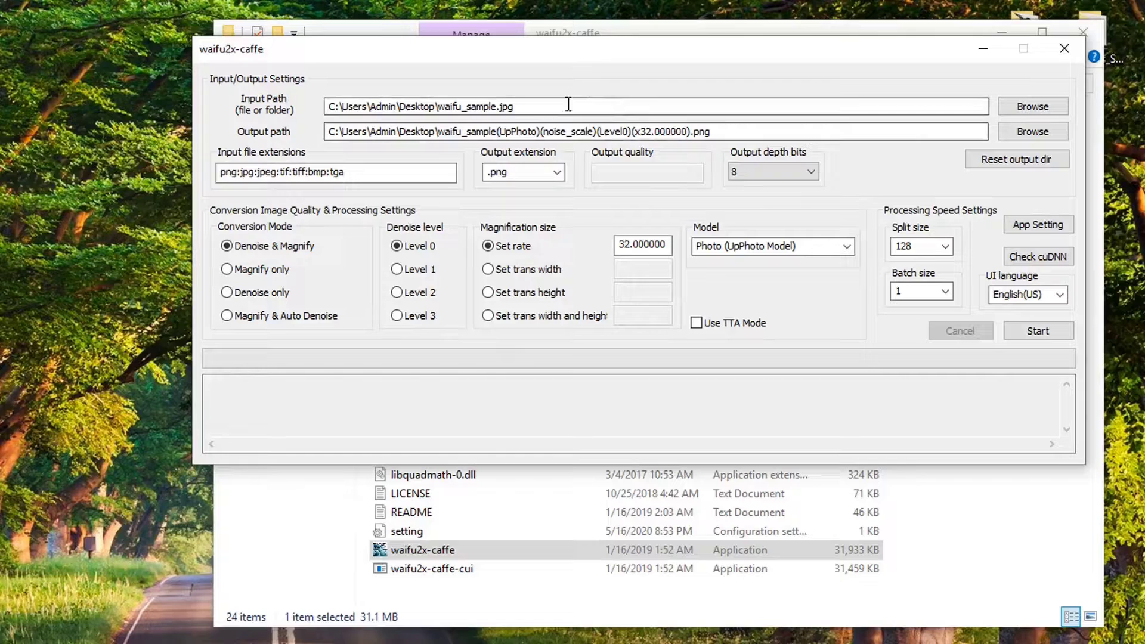
click(1036, 330)
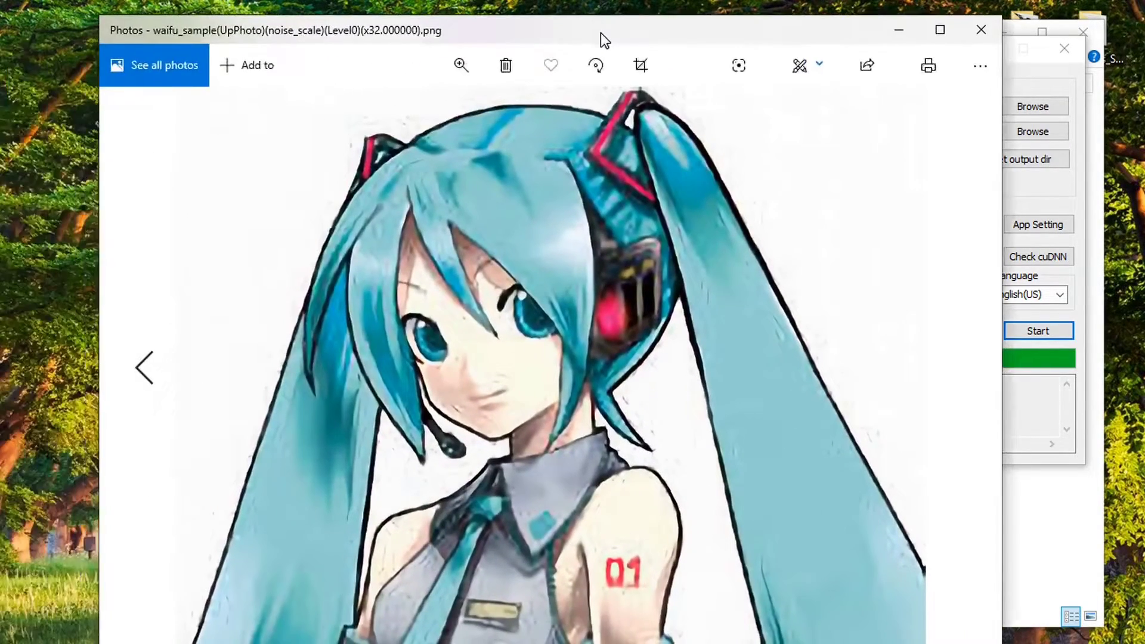
- Zoom into the Level 0 x32 result's hair detail, pan around, then close Photos
drag(600, 33, 693, 39)
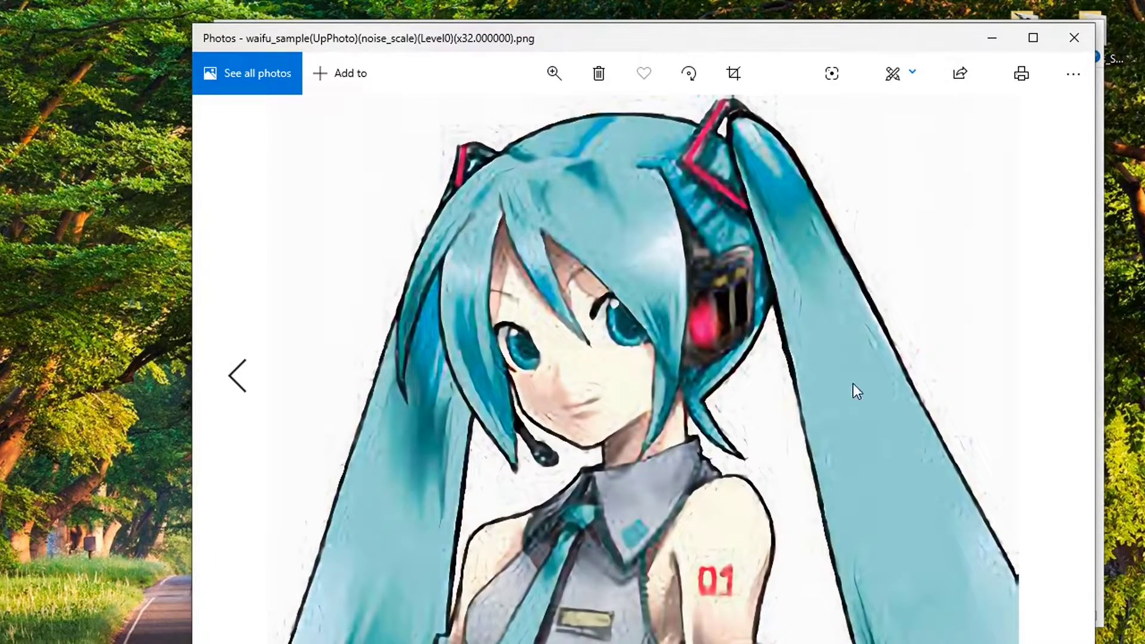
click(552, 73)
drag(475, 123, 494, 128)
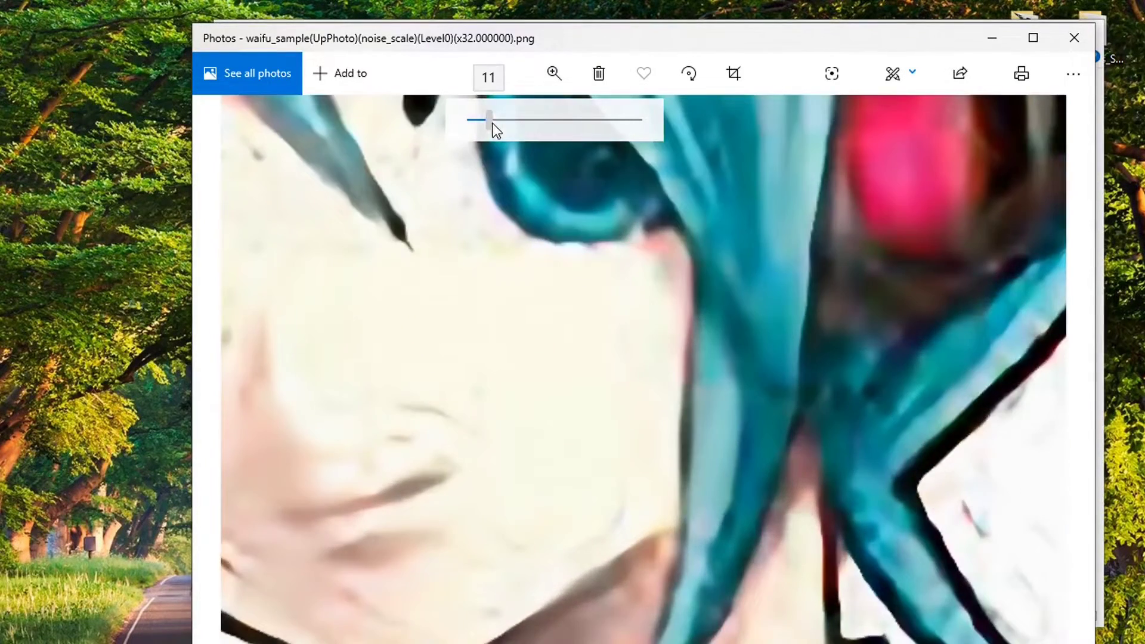
scroll(770, 412, up, 5)
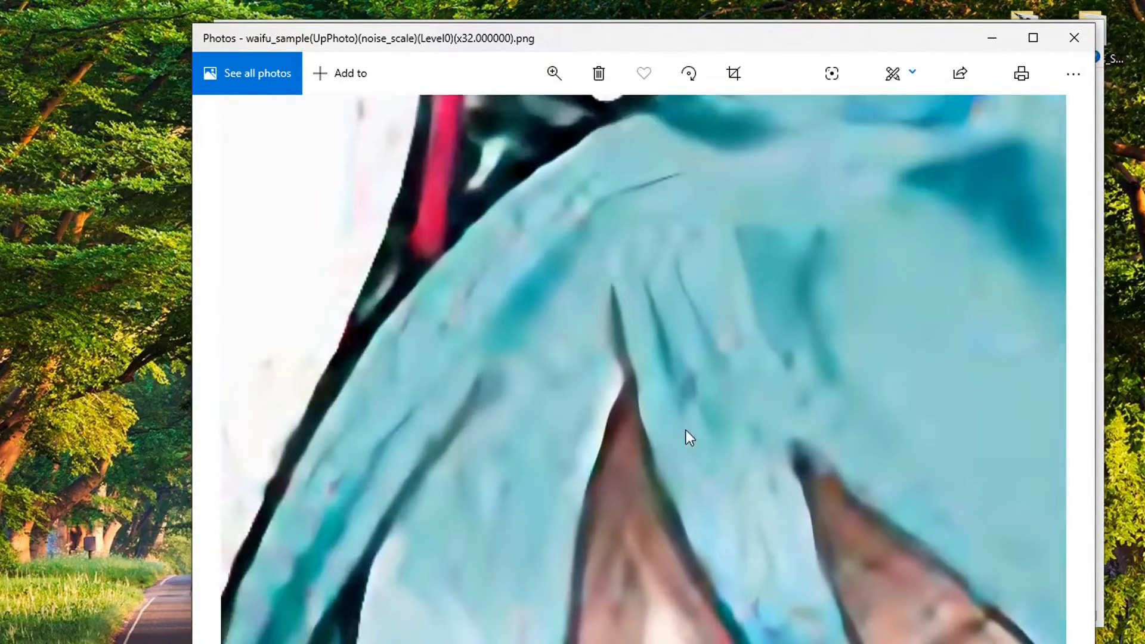
scroll(686, 431, up, 4)
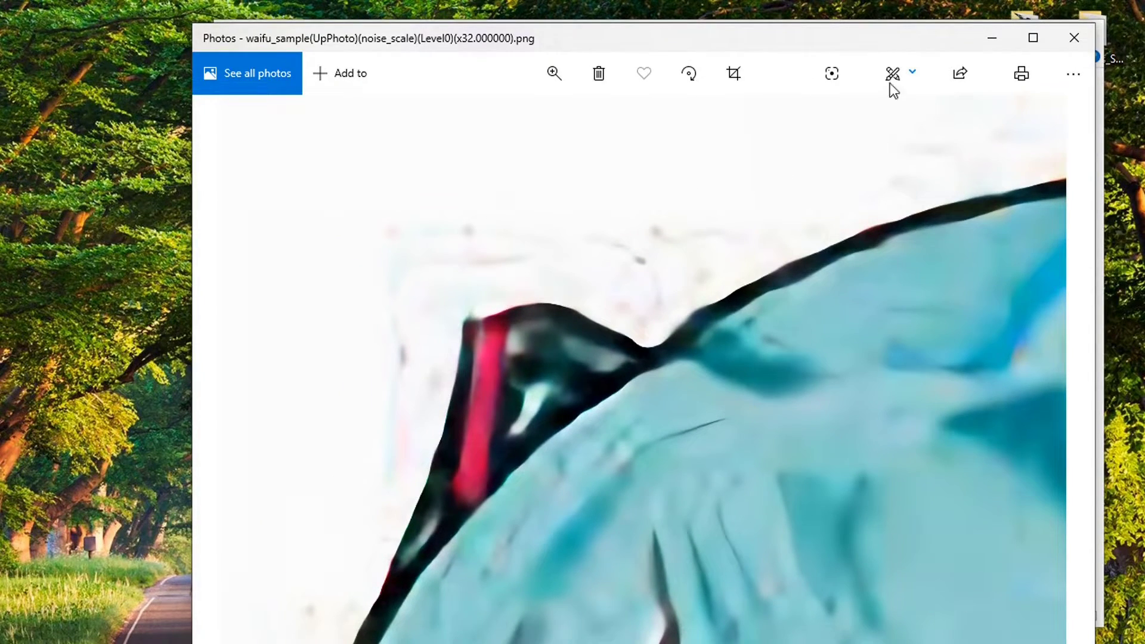
drag(860, 44, 714, 35)
drag(732, 378, 217, 446)
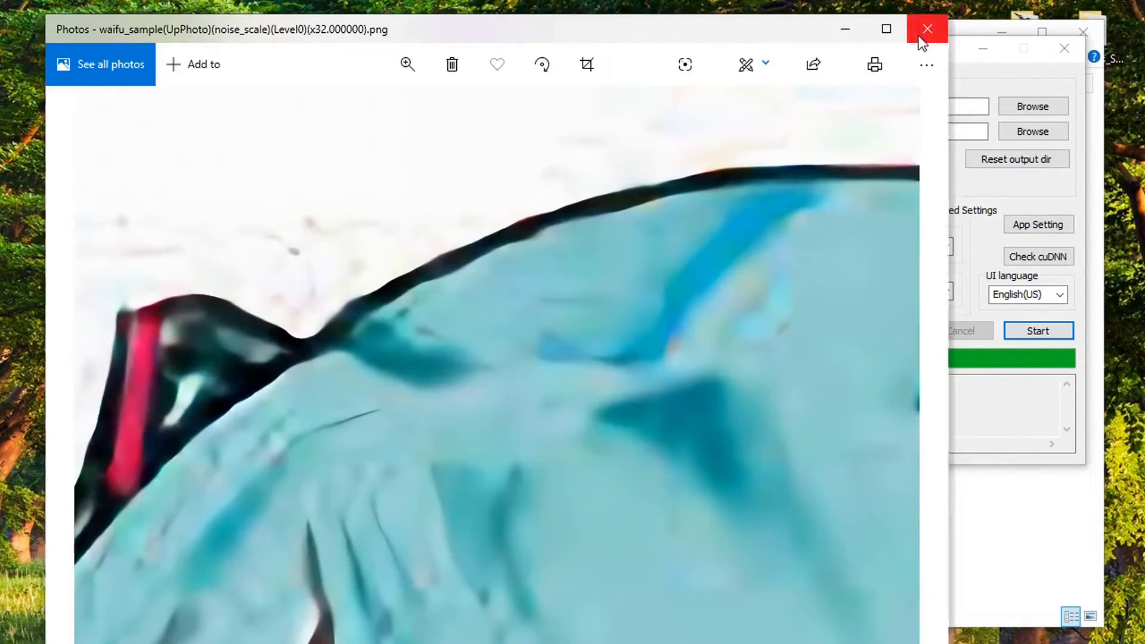
click(927, 29)
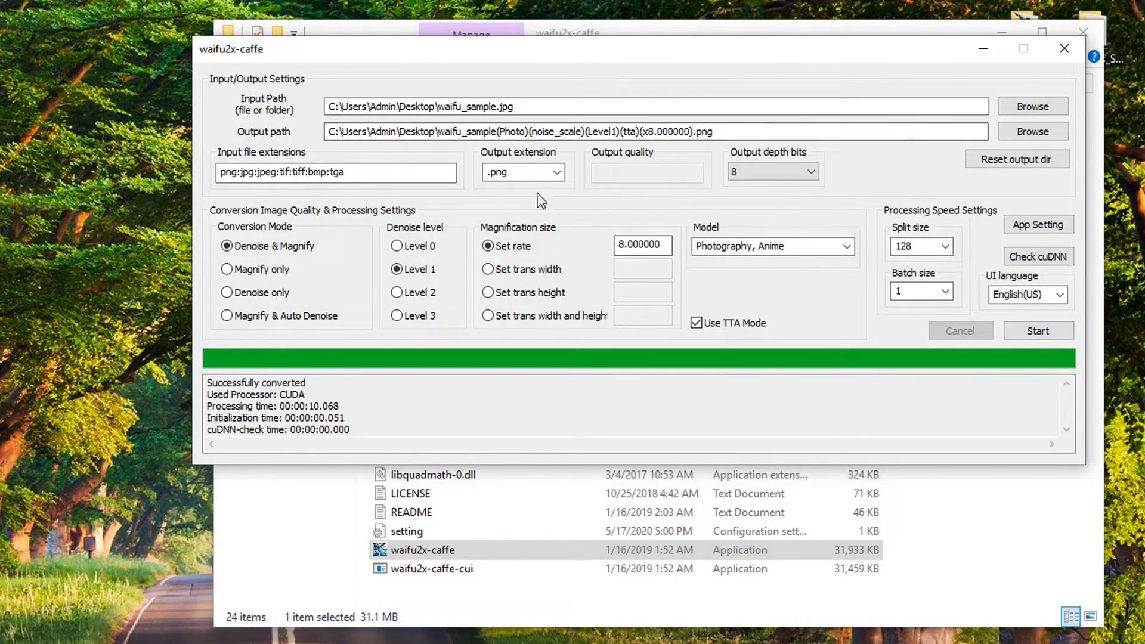
- Browse darktable_exported and select the five Blank_8k images, then cancel, keeping waifu_sample.jpg as input
click(1019, 108)
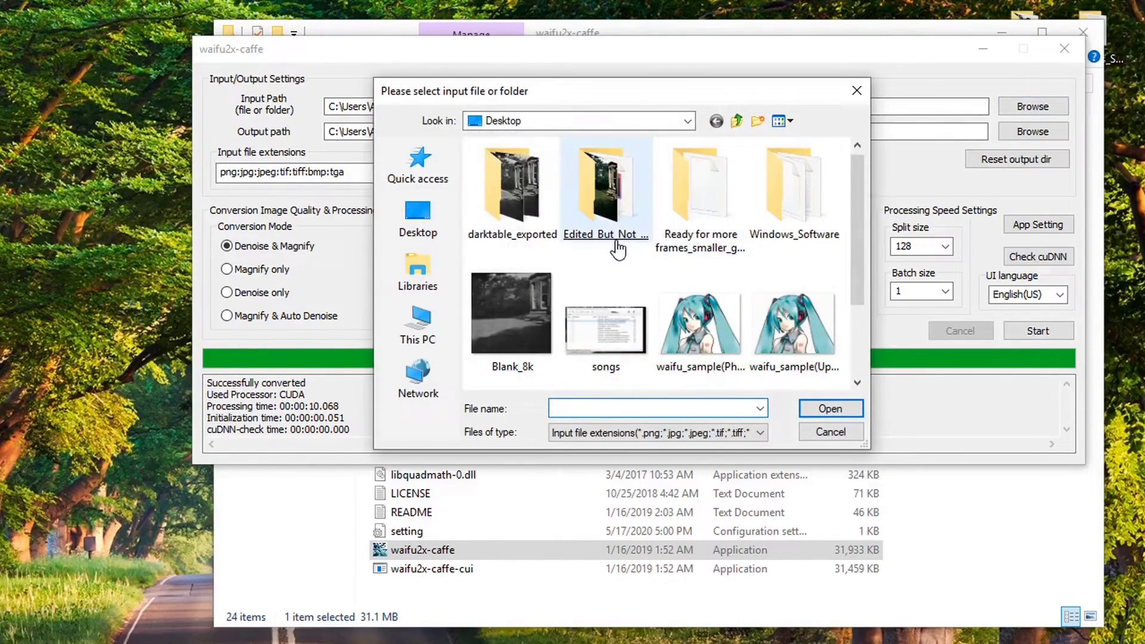
click(512, 190)
double_click(512, 191)
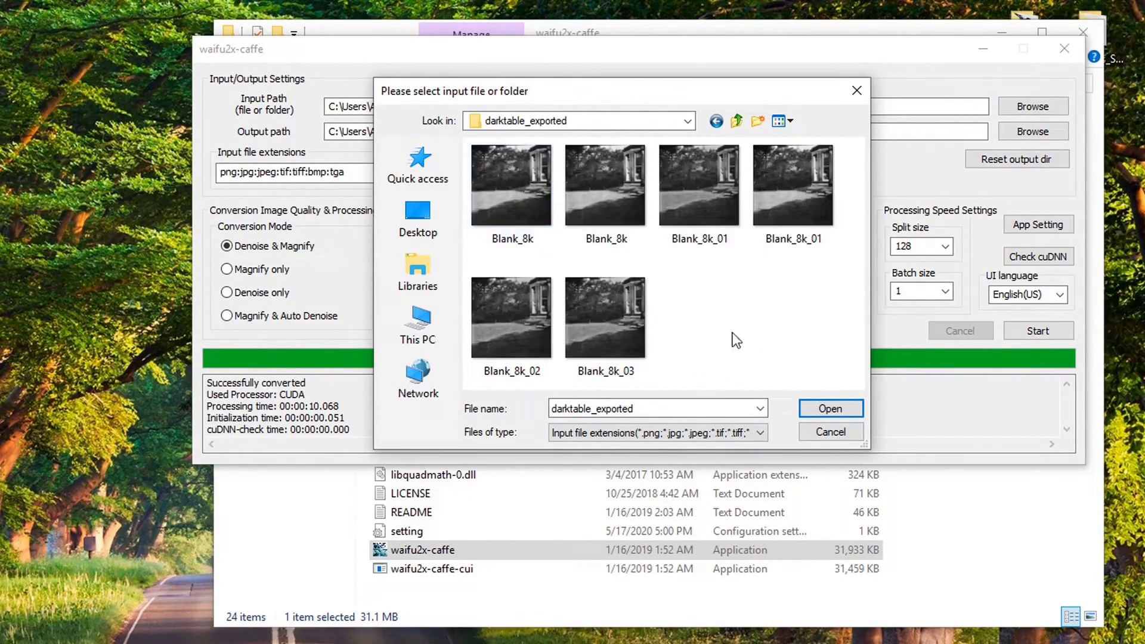
drag(747, 357, 488, 177)
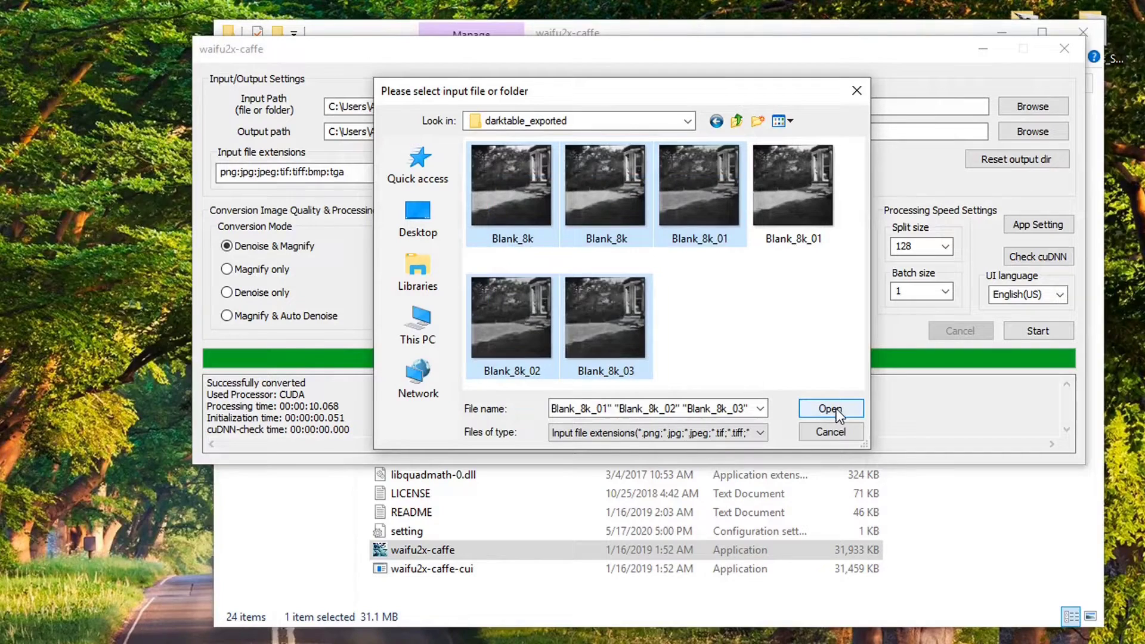
click(831, 434)
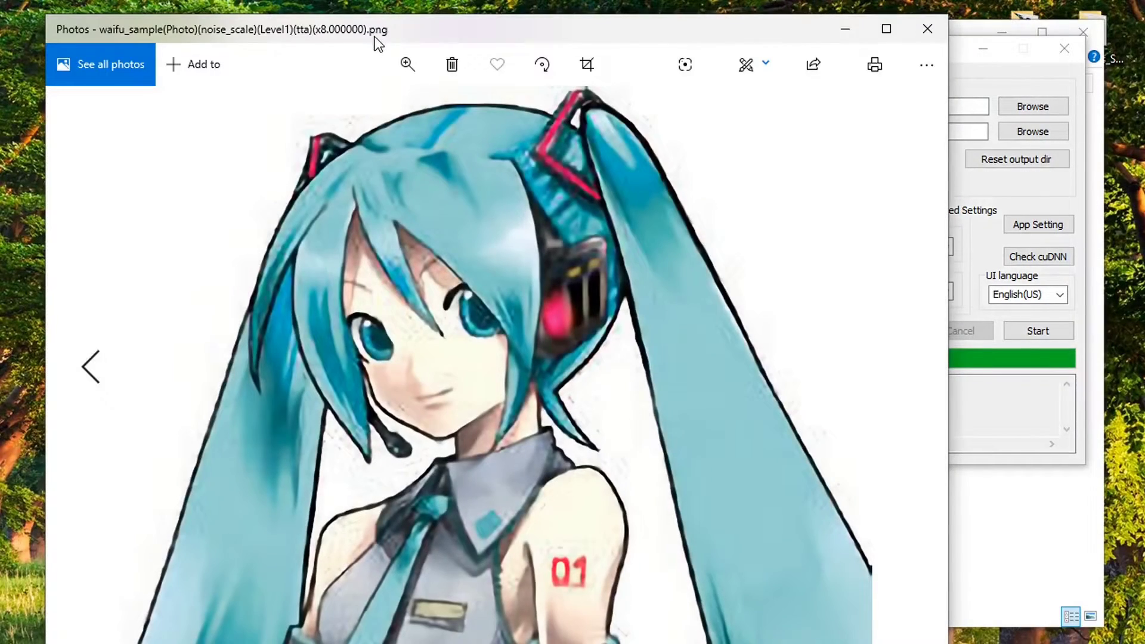
- Flip between the Level 0 and Level 1 outputs with the arrow keys, then close Photos
key(Right)
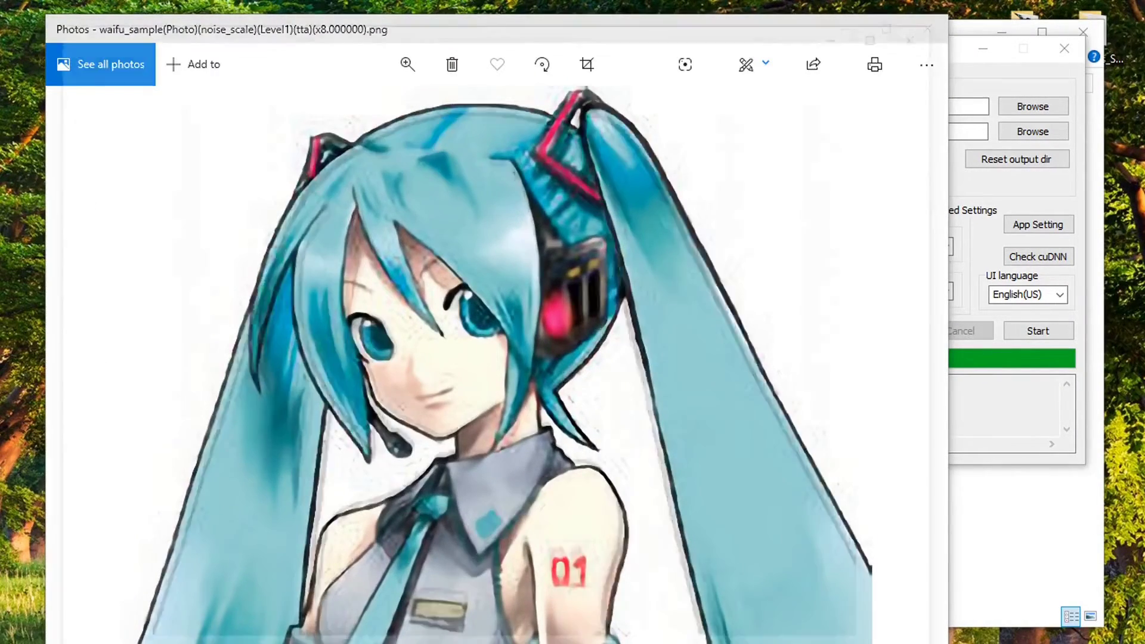
key(Right)
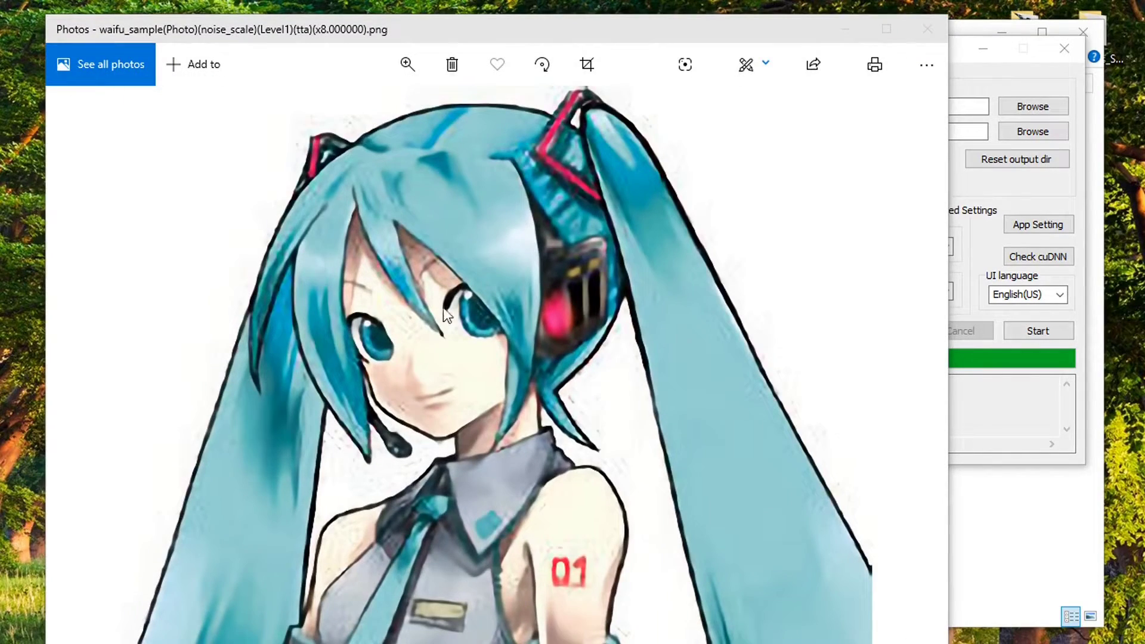
click(927, 29)
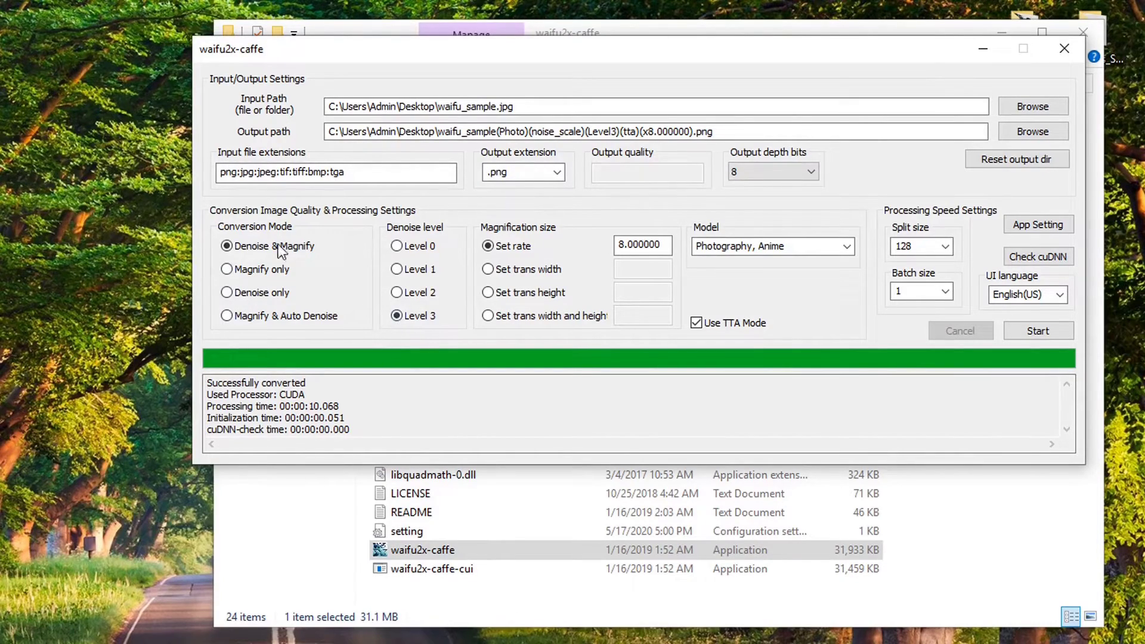
- Start the Level 3, 8x conversion and move the Photos viewer aside
click(1049, 333)
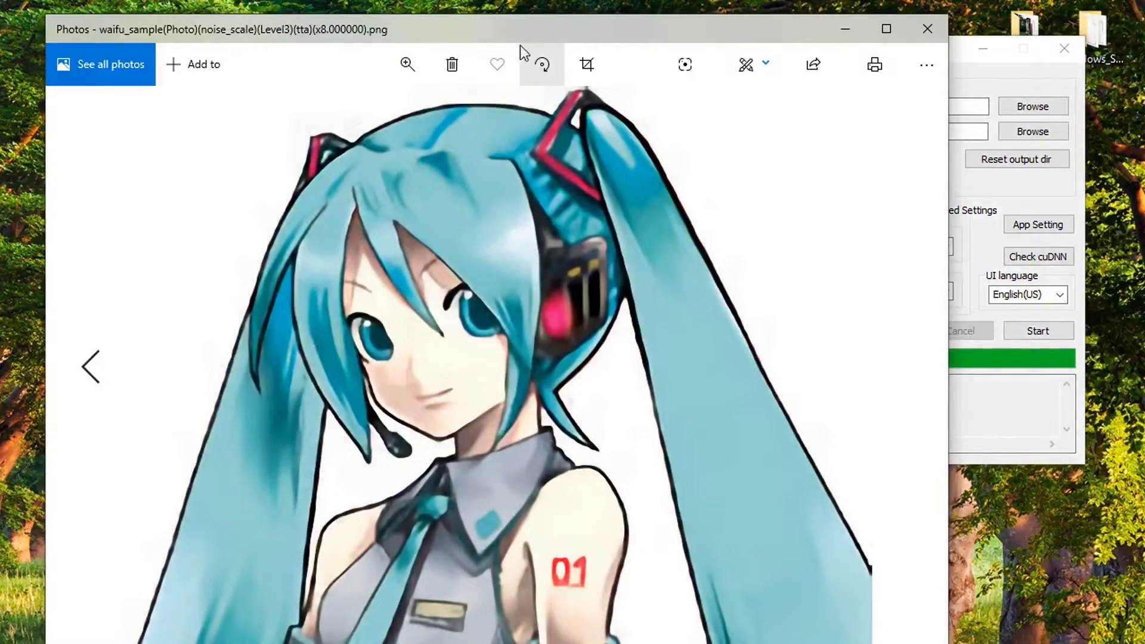
drag(505, 29, 599, 16)
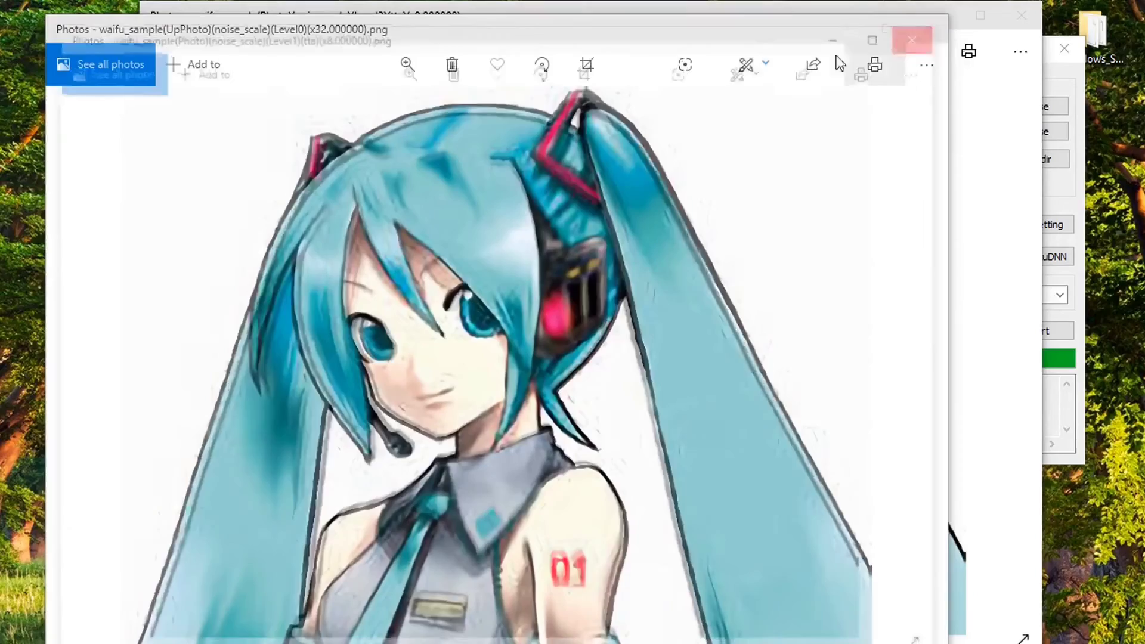
- Zoom into the Level 3 result, pan over the headphones, hair and eyes, then close Photos
click(928, 28)
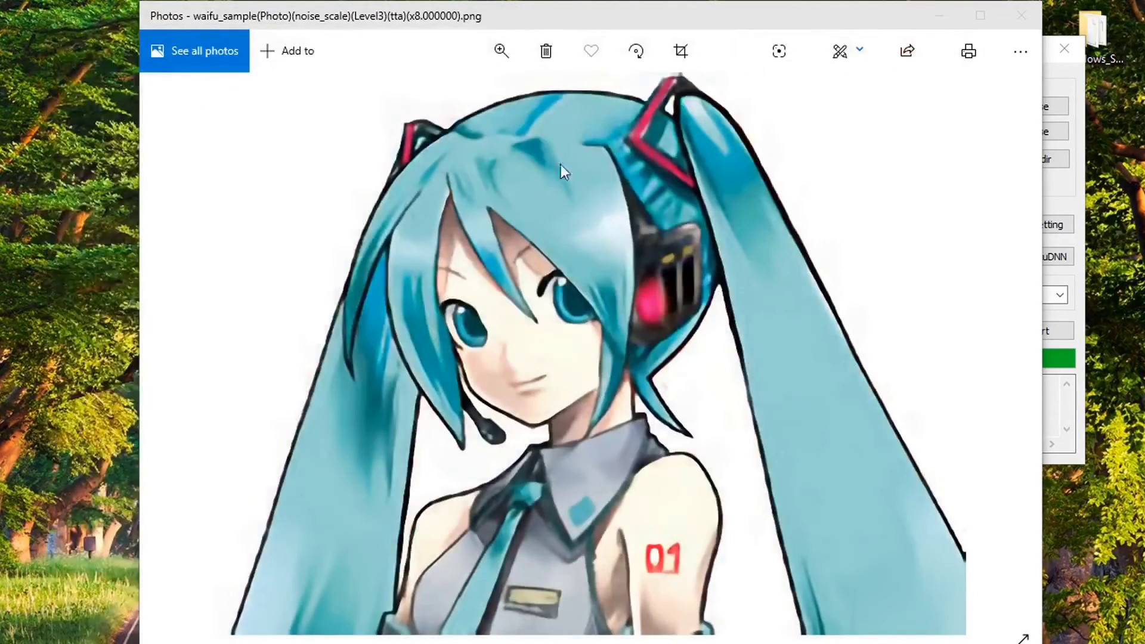
click(501, 52)
drag(421, 97, 463, 104)
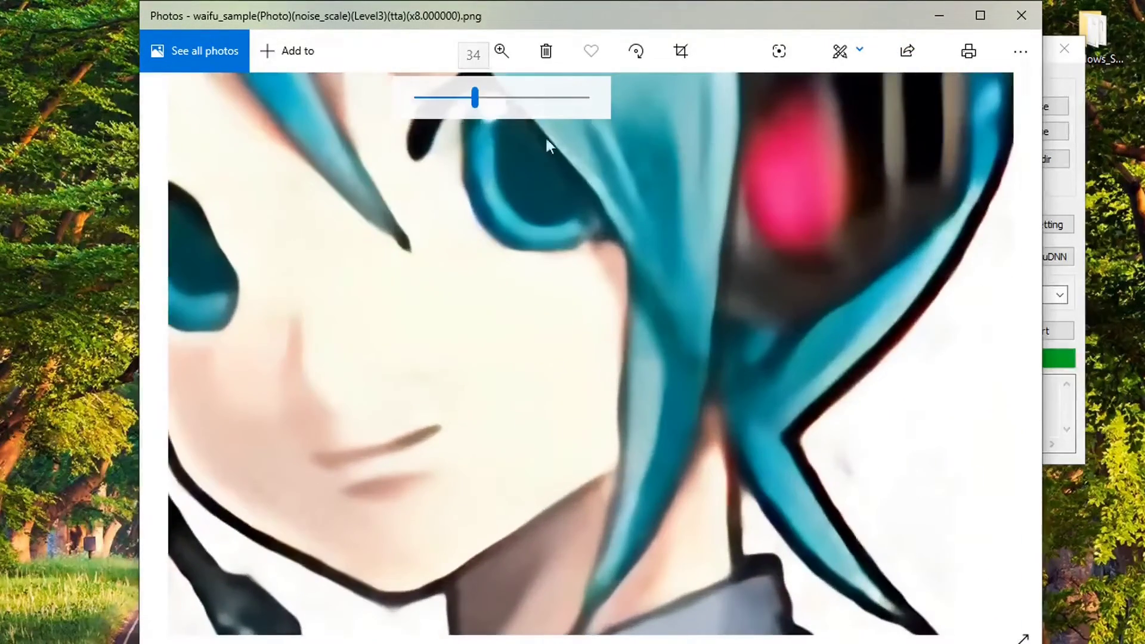
drag(545, 136, 864, 392)
scroll(646, 232, up, 5)
scroll(549, 248, right, 10)
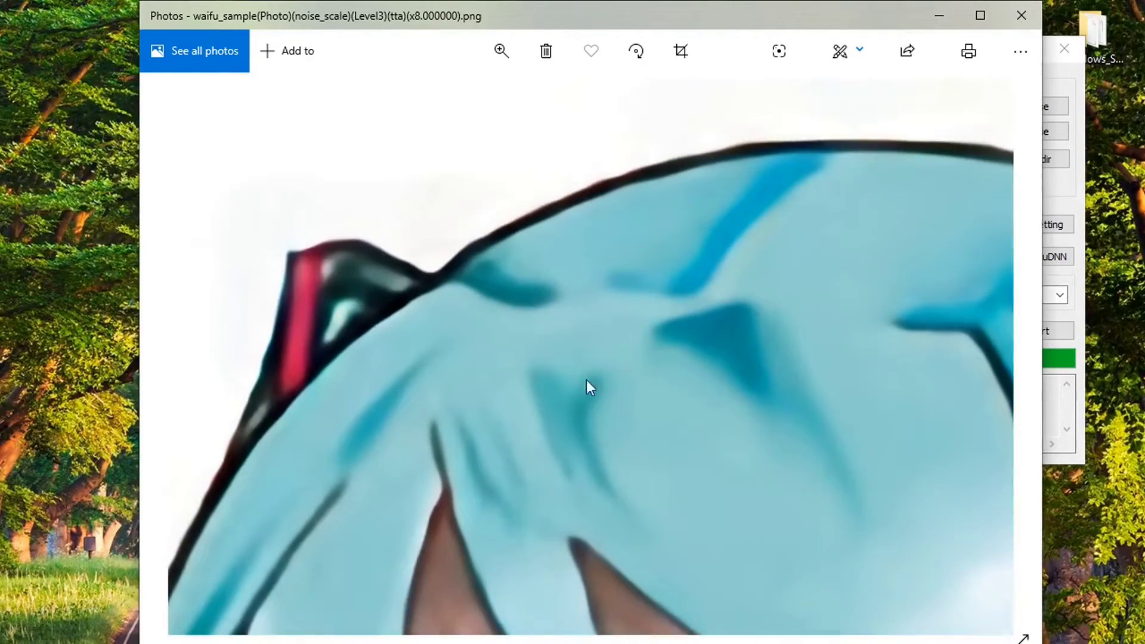
scroll(798, 442, down, 10)
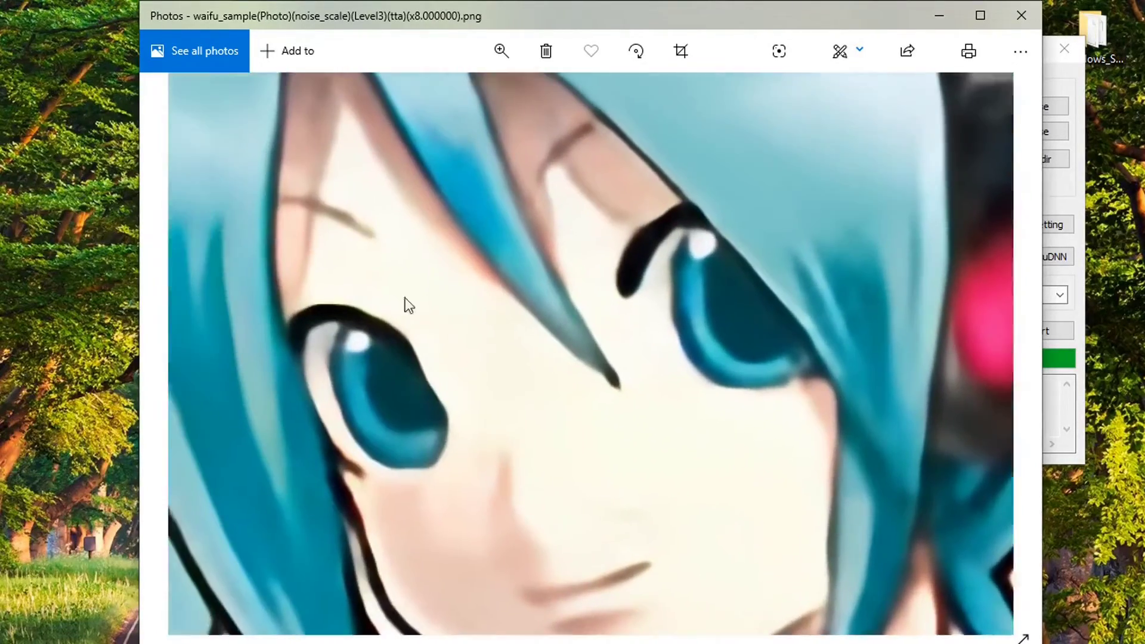
drag(405, 298, 682, 342)
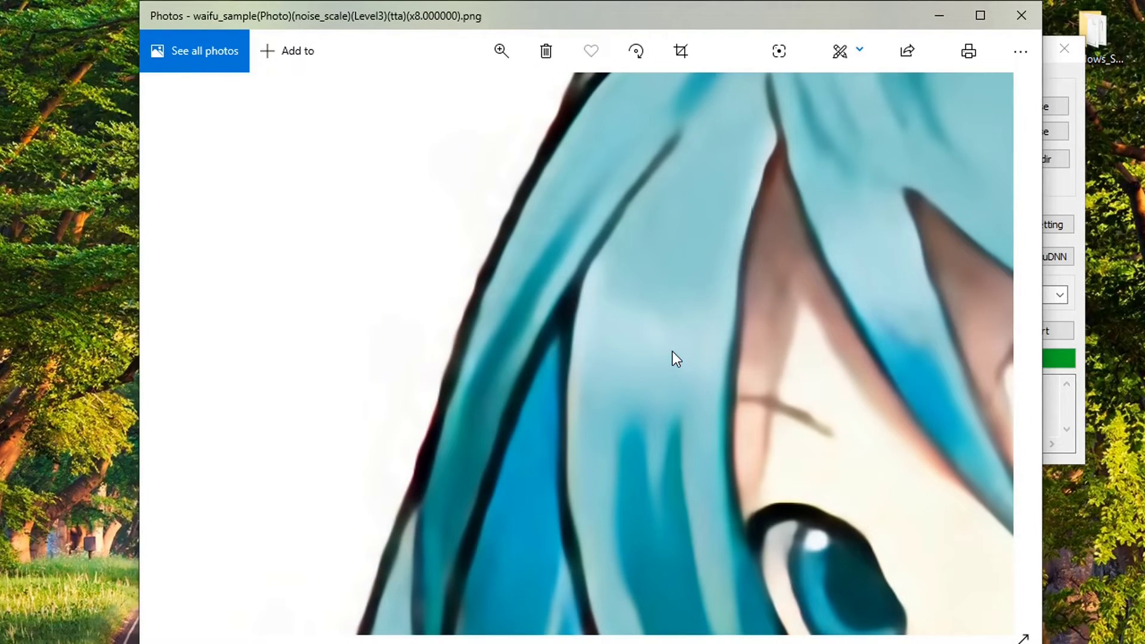
drag(604, 280, 634, 423)
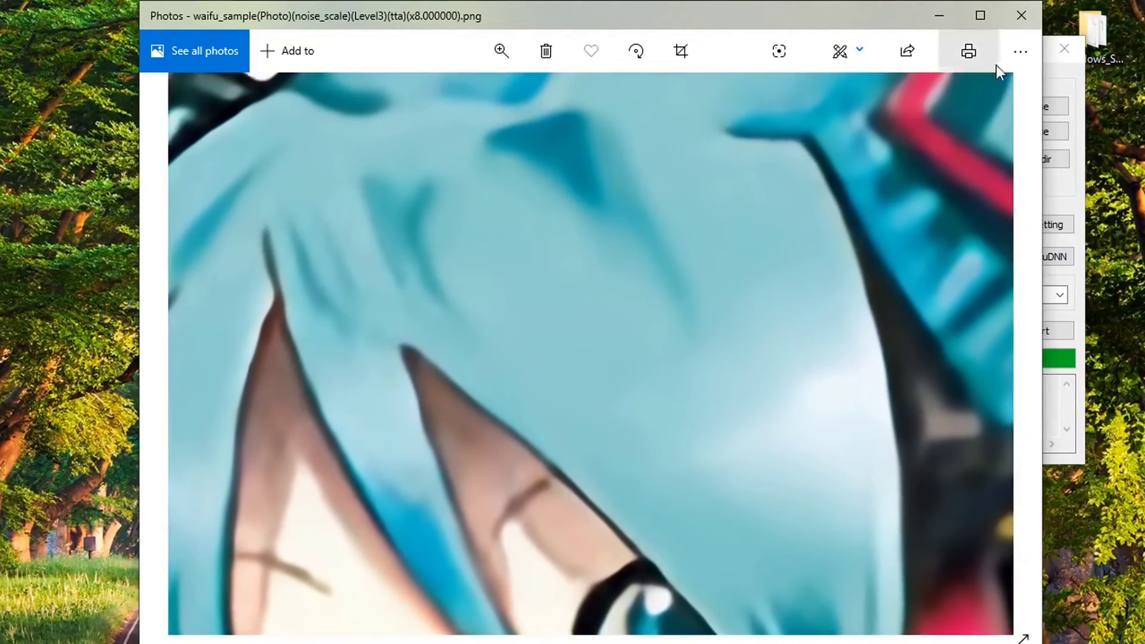
click(1023, 16)
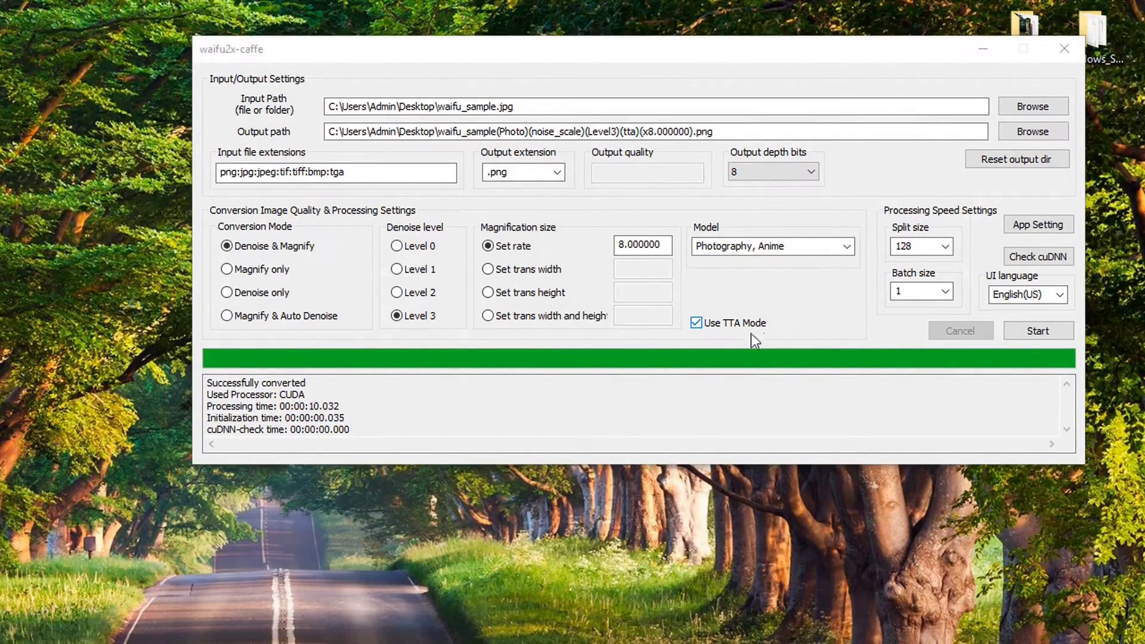
click(329, 58)
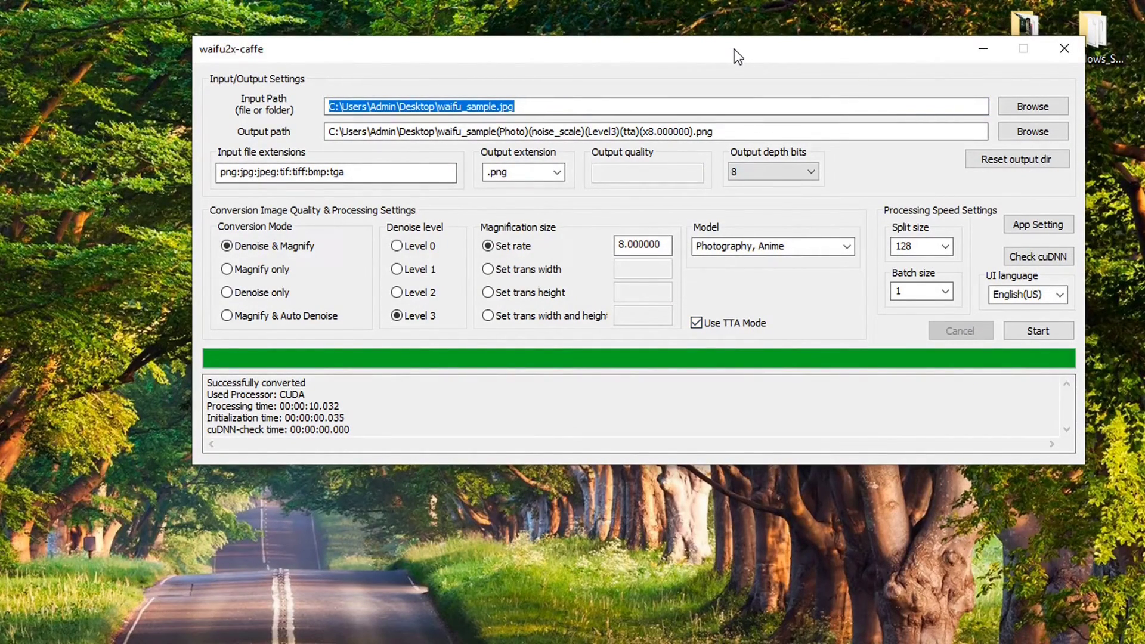